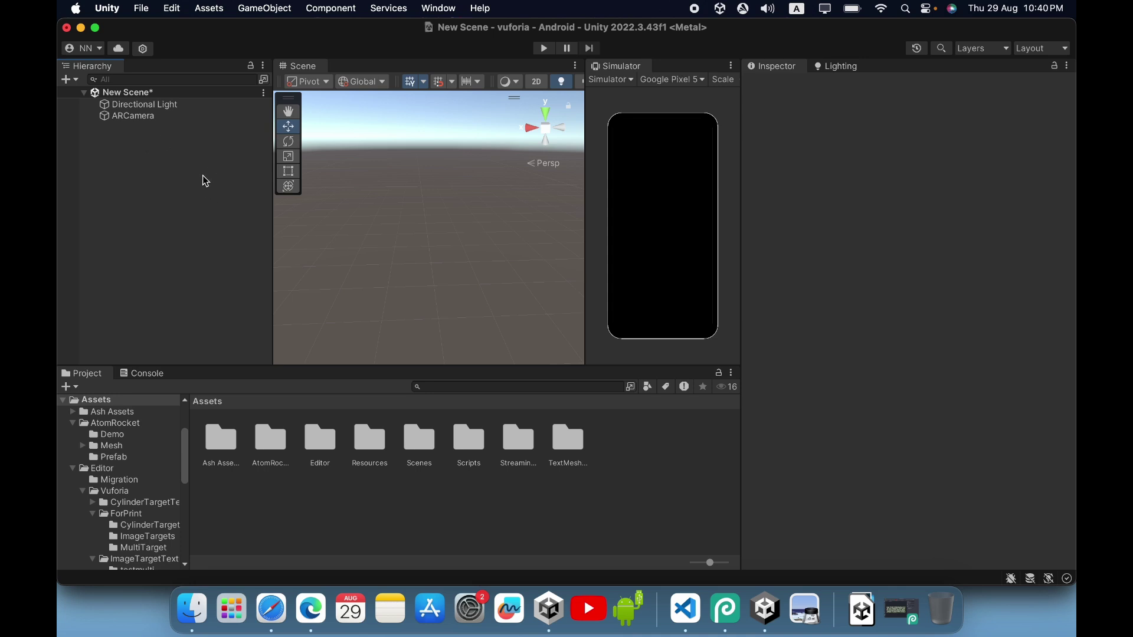
# Add a Vuforia Engine Cylinder Target to the scene from the Hierarchy
pyautogui.click(126, 118)
pyautogui.click(155, 184)
pyautogui.rightClick(138, 132)
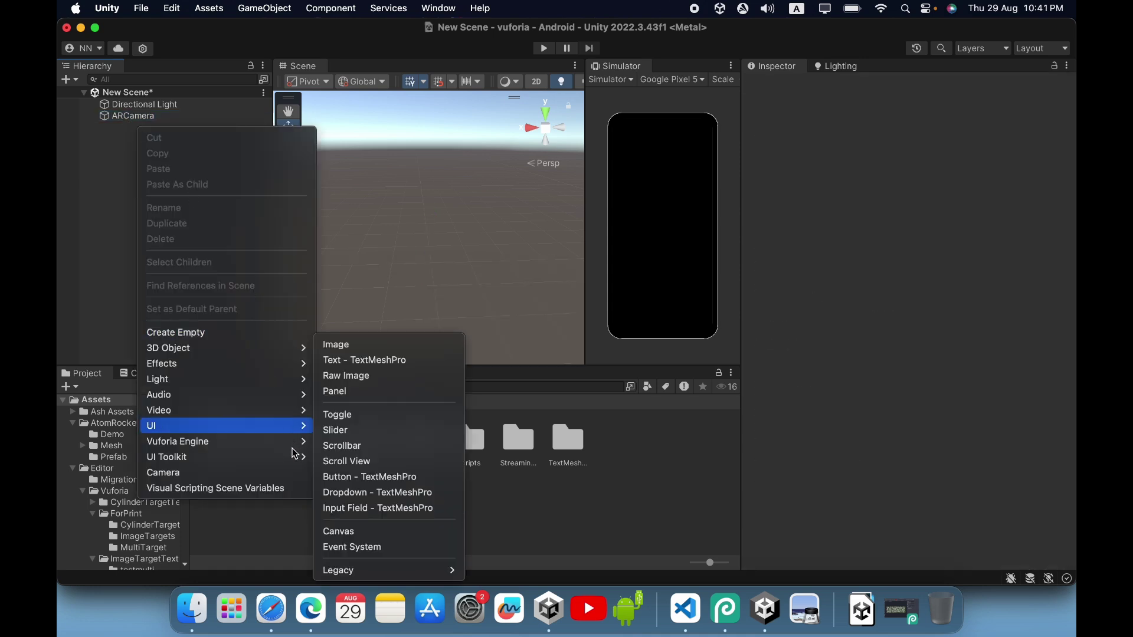
pyautogui.moveTo(272, 446)
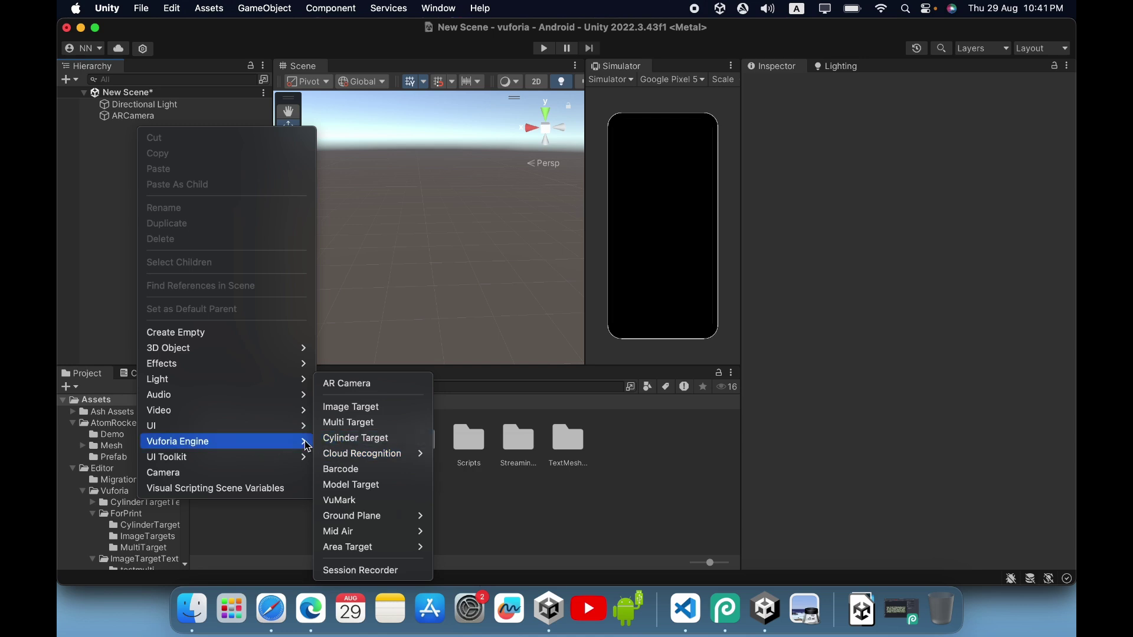
pyautogui.click(339, 440)
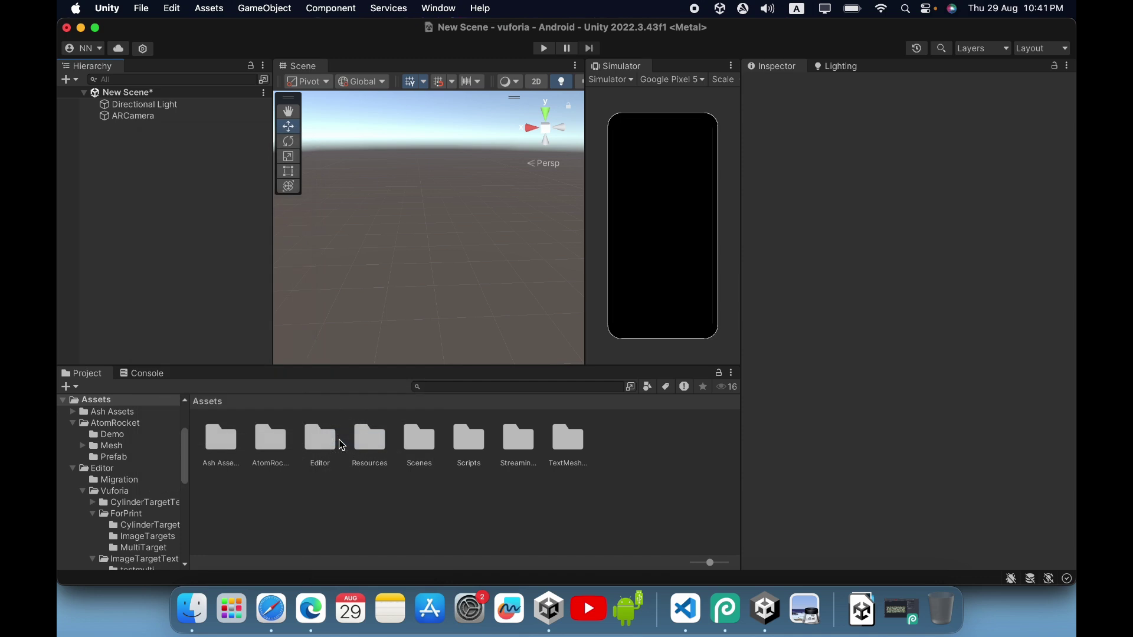
# Select the CylinderTarget and inspect its VuforiaMars_Images database and RocketBooster target
pyautogui.click(136, 275)
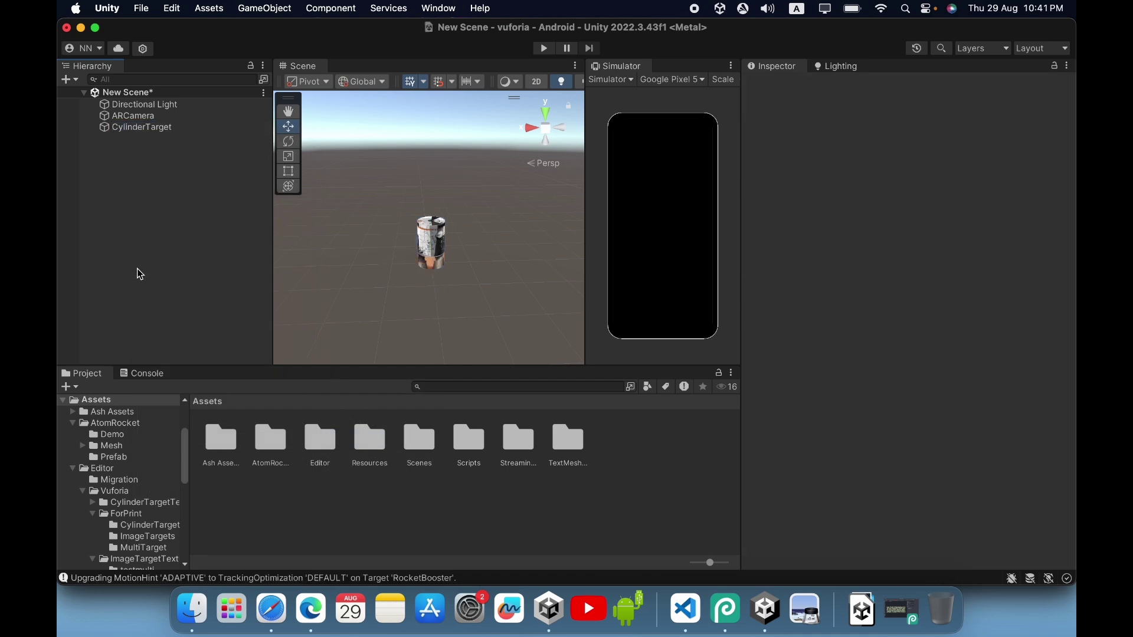
pyautogui.click(140, 127)
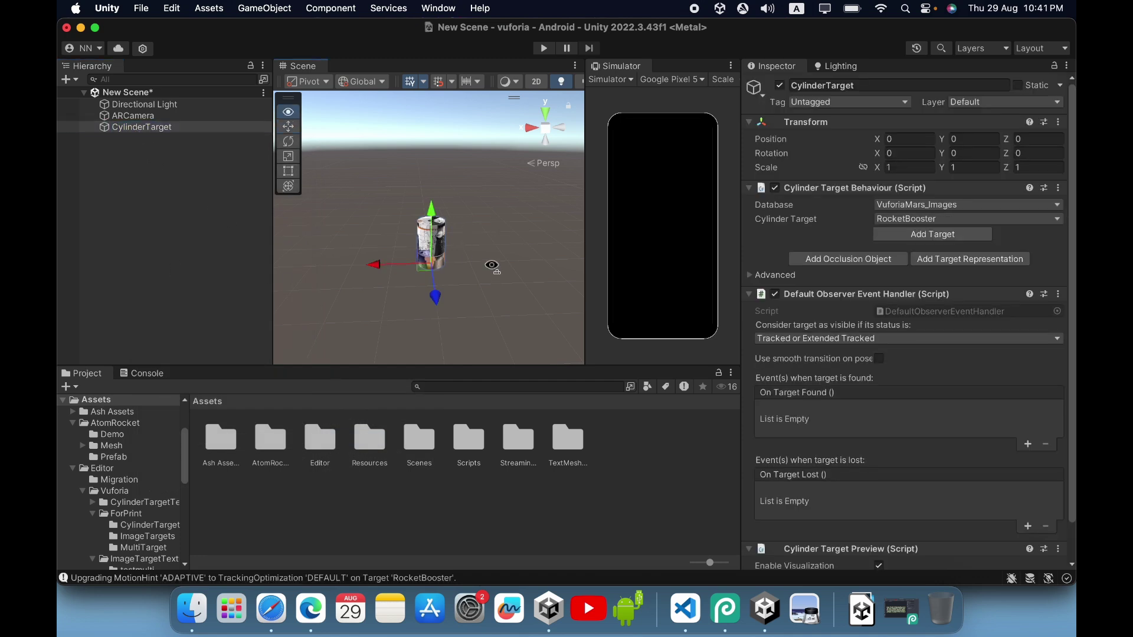
pyautogui.scroll(6, 491, 267)
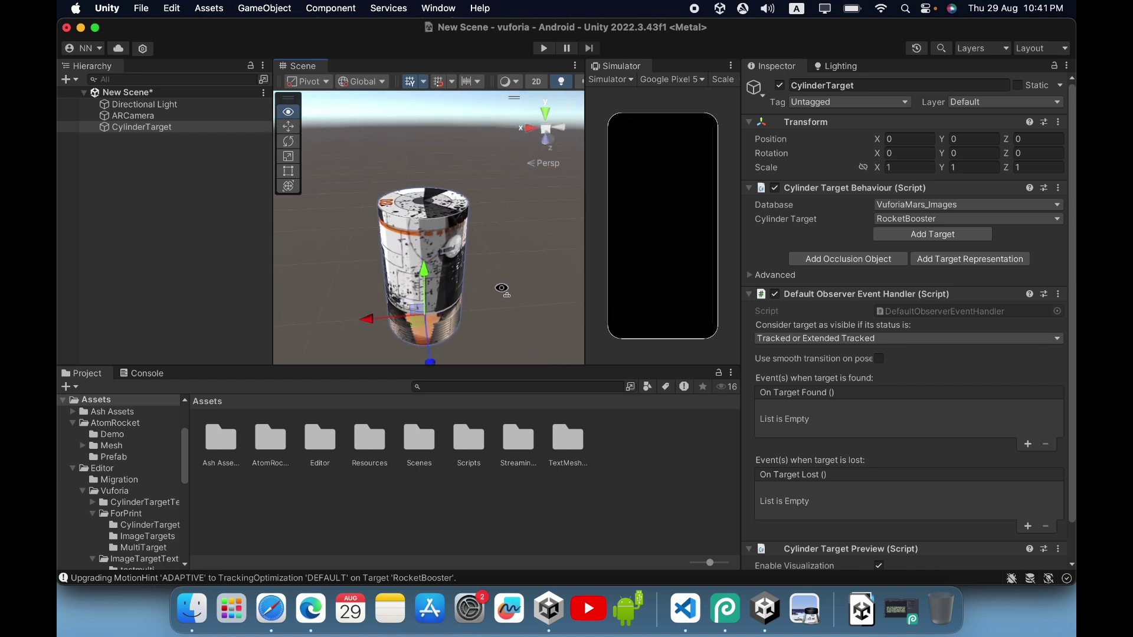
pyautogui.keyDown('alt'); pyautogui.moveTo(501, 289); pyautogui.dragTo(500, 295); pyautogui.keyUp('alt')
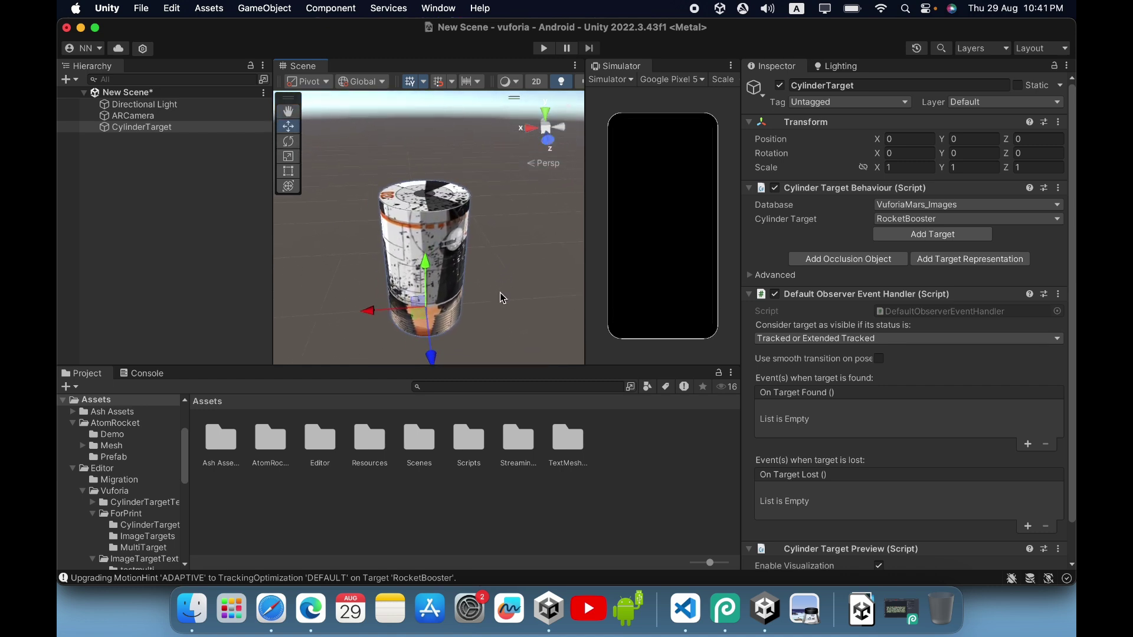
pyautogui.click(170, 130)
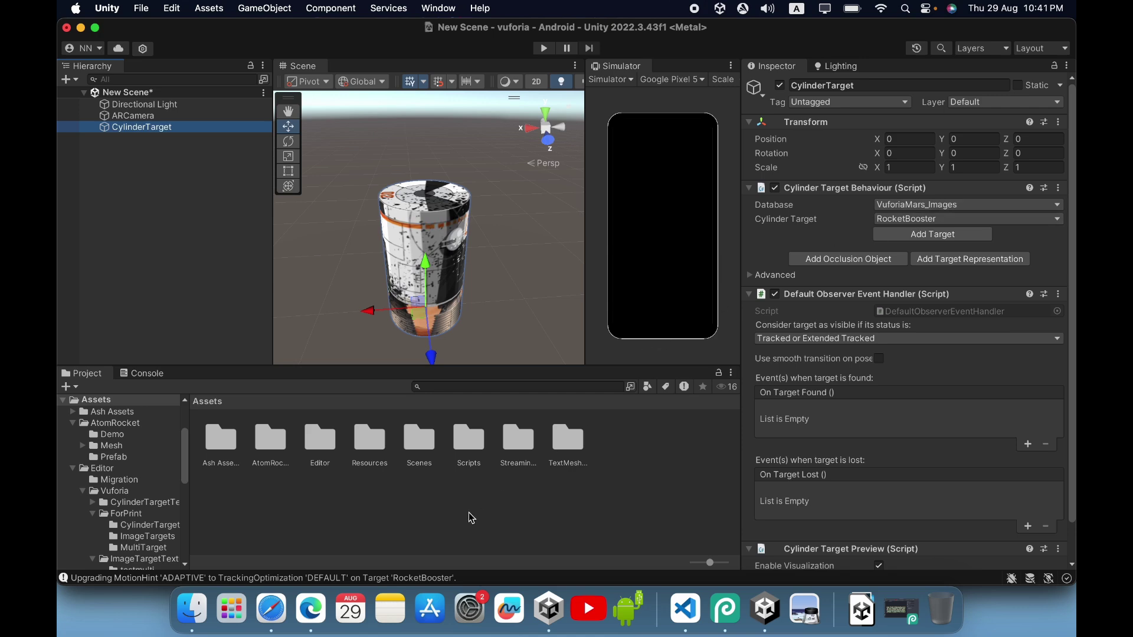
# In the browser's Target Manager, generate a Device database called testingcylinder
pyautogui.click(311, 608)
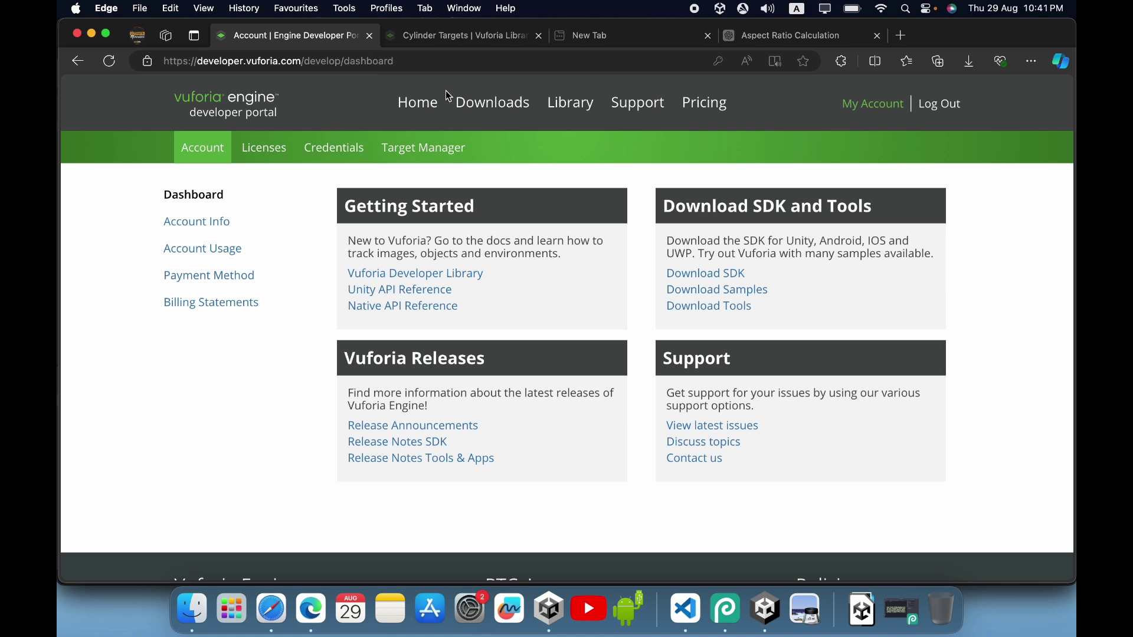
pyautogui.click(424, 157)
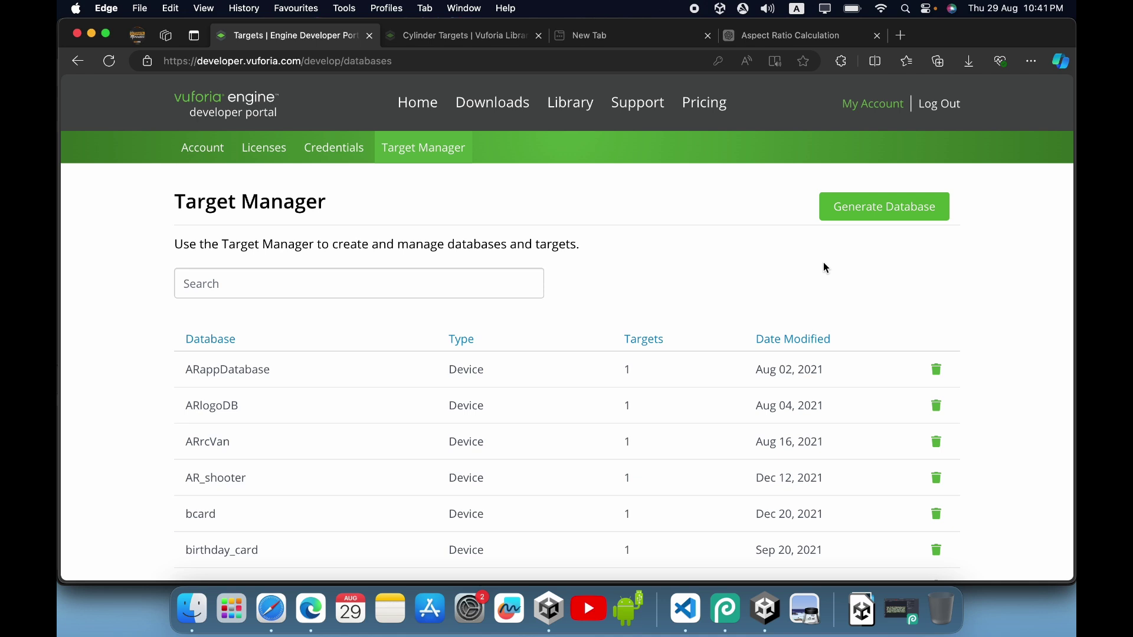
pyautogui.click(892, 206)
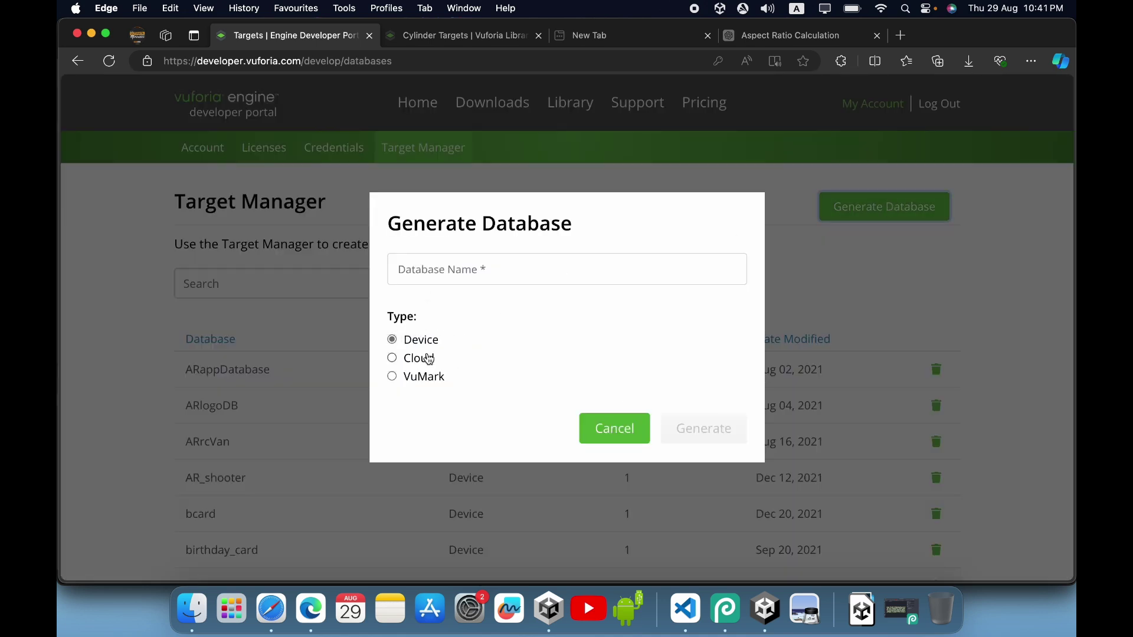
pyautogui.click(469, 278)
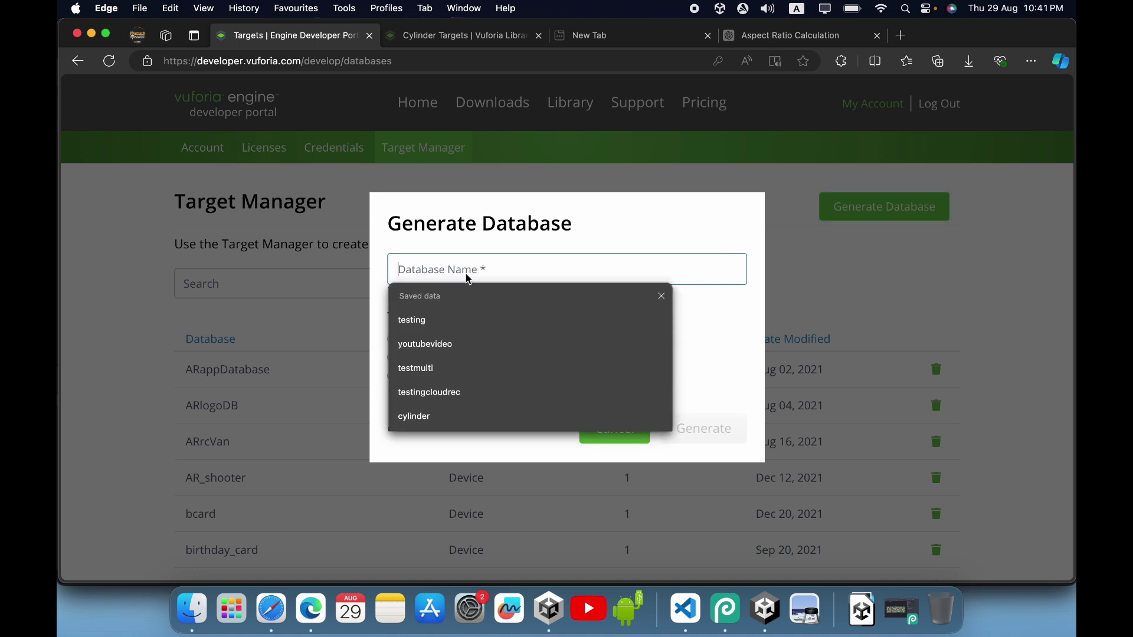
pyautogui.write('te')
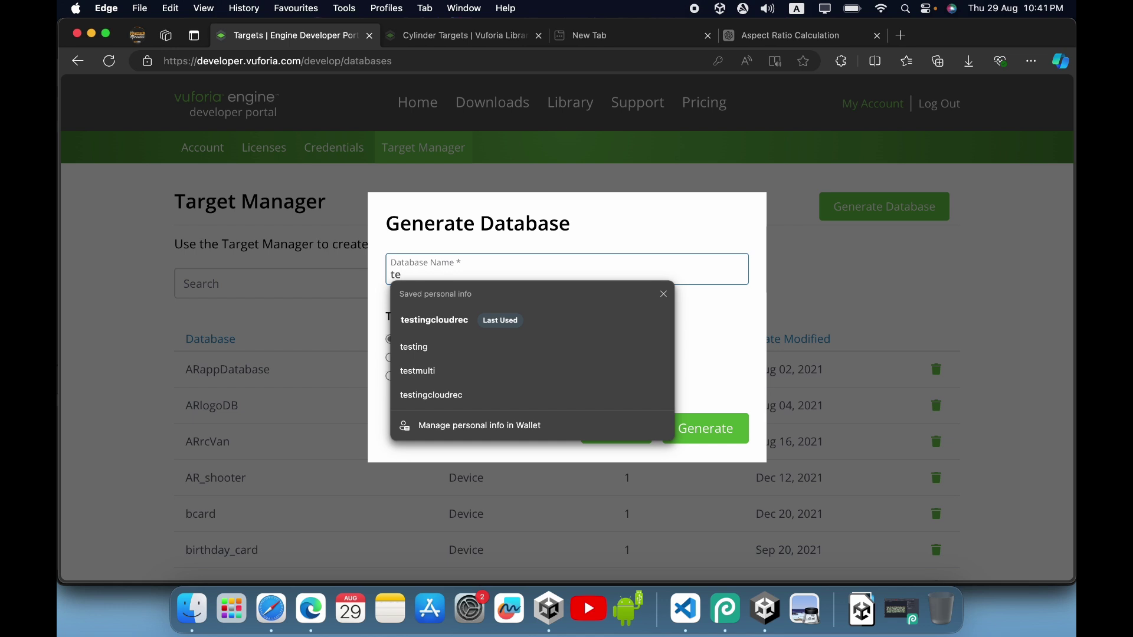
pyautogui.write('stingcy')
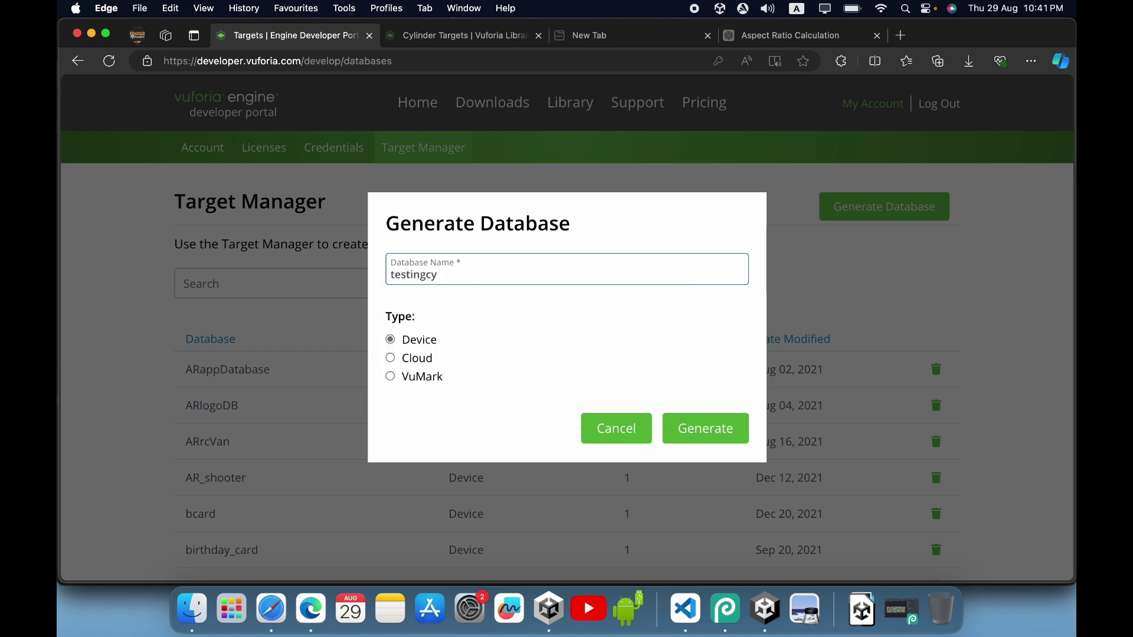
pyautogui.write('linder')
pyautogui.press('Return')
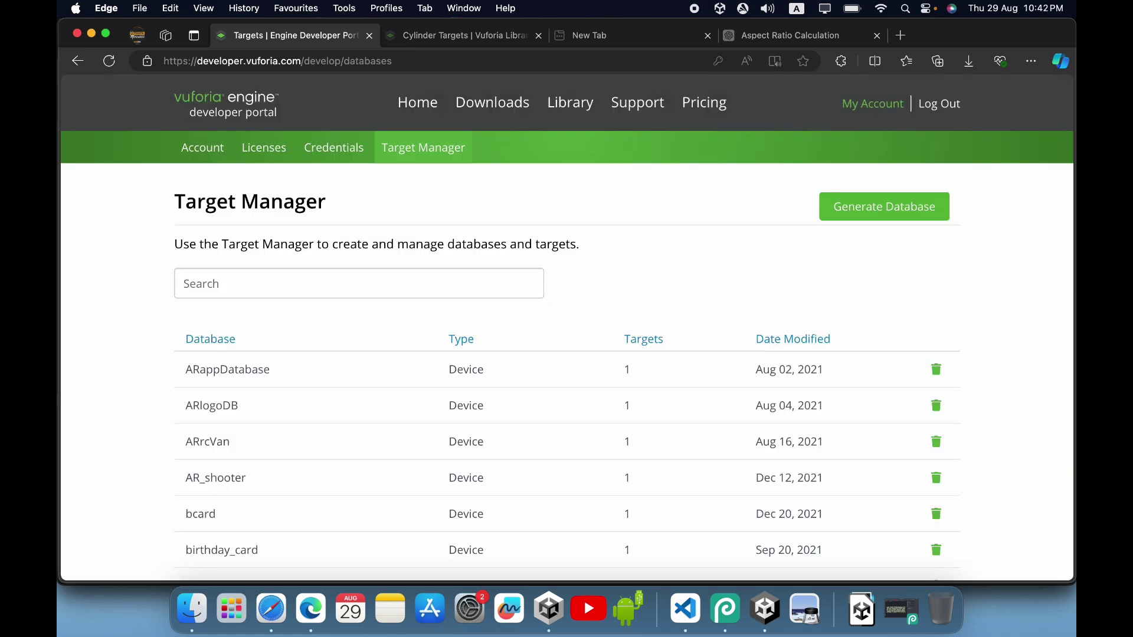
pyautogui.scroll(-10, 306, 422)
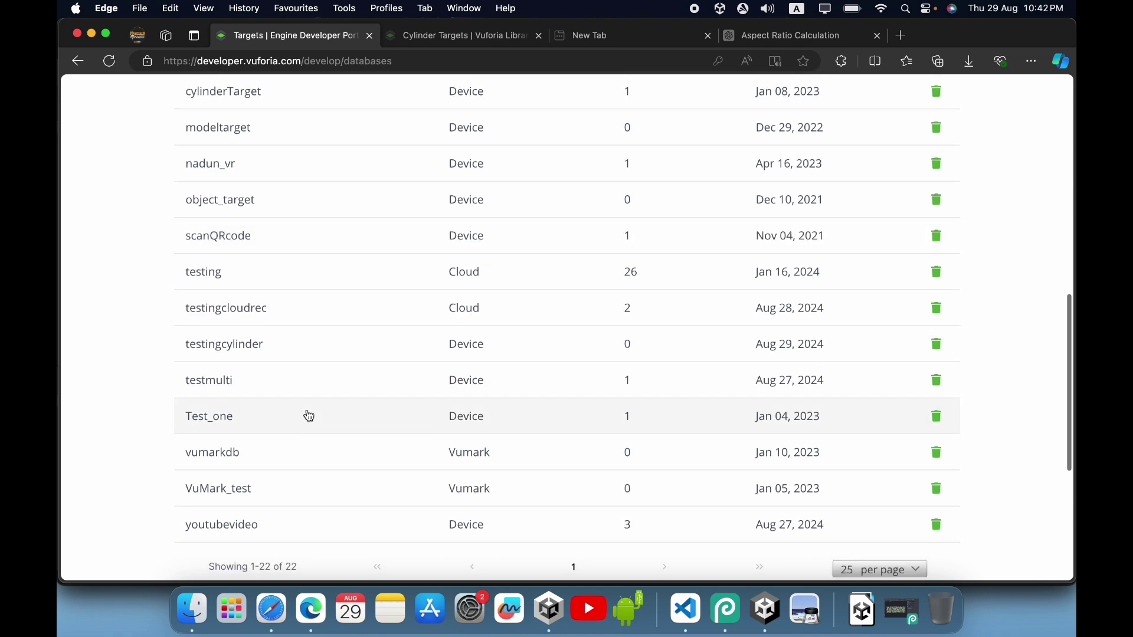
# In testingcylinder, start a Cylinder target with bottom diameter, top diameter and side length 1
pyautogui.click(260, 342)
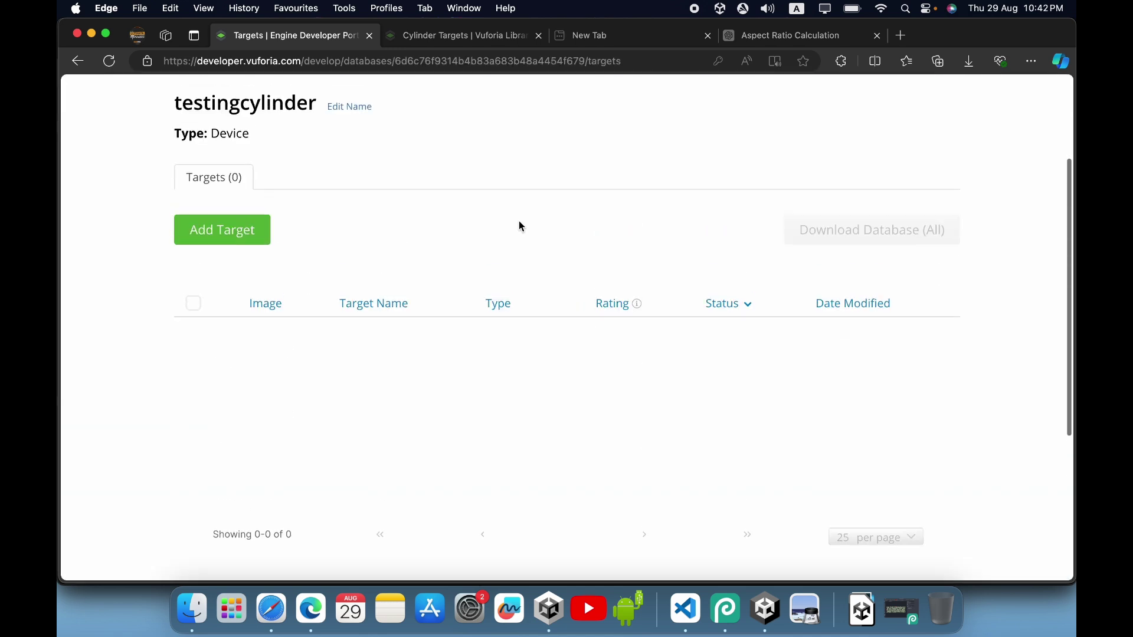
pyautogui.scroll(3, 519, 223)
pyautogui.scroll(-5, 519, 225)
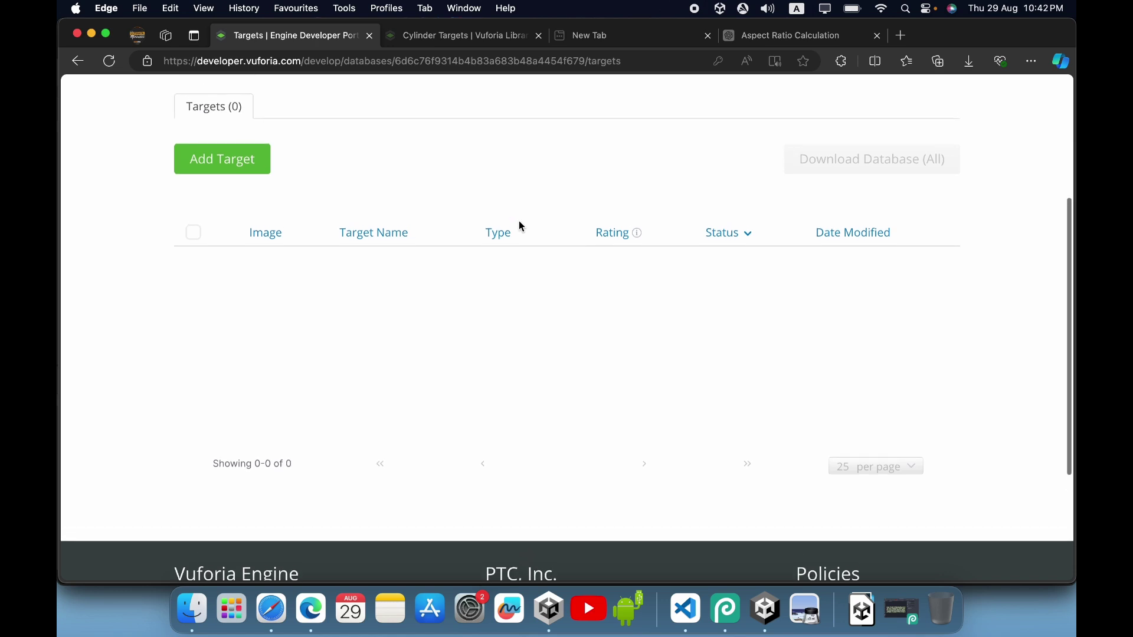
pyautogui.click(233, 184)
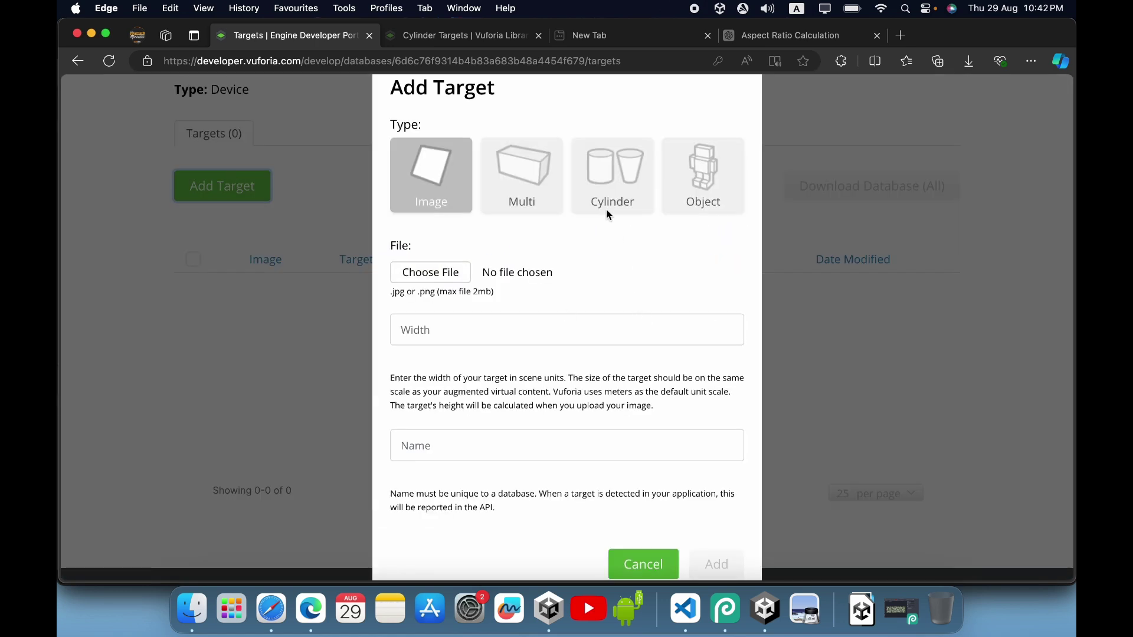
pyautogui.click(607, 194)
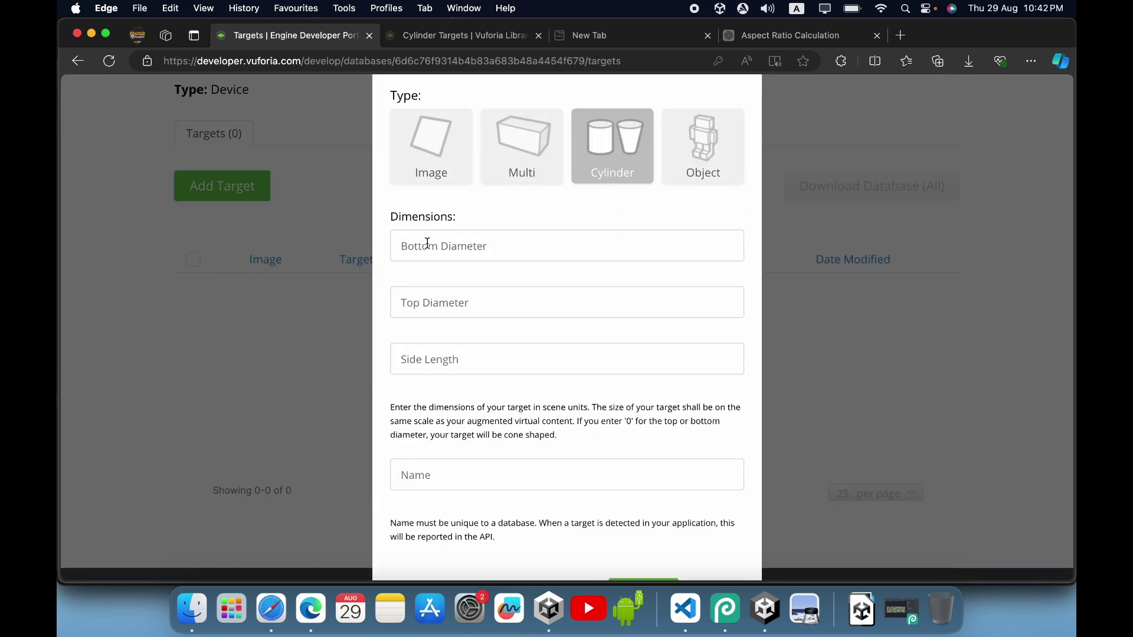
pyautogui.scroll(2, 577, 285)
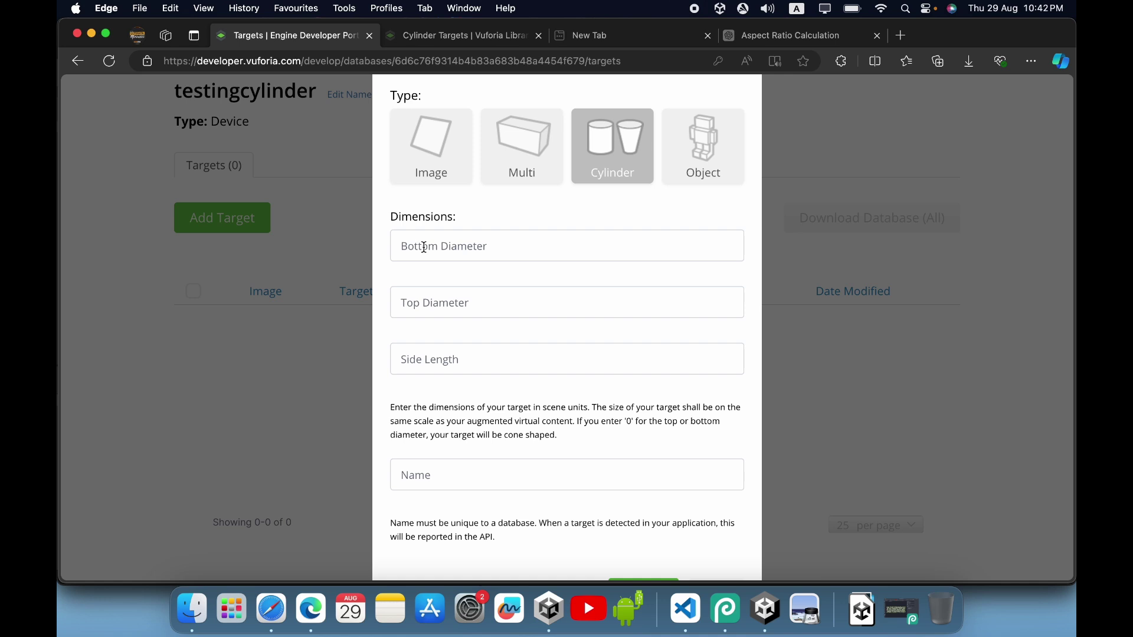
pyautogui.click(456, 248)
pyautogui.write('1')
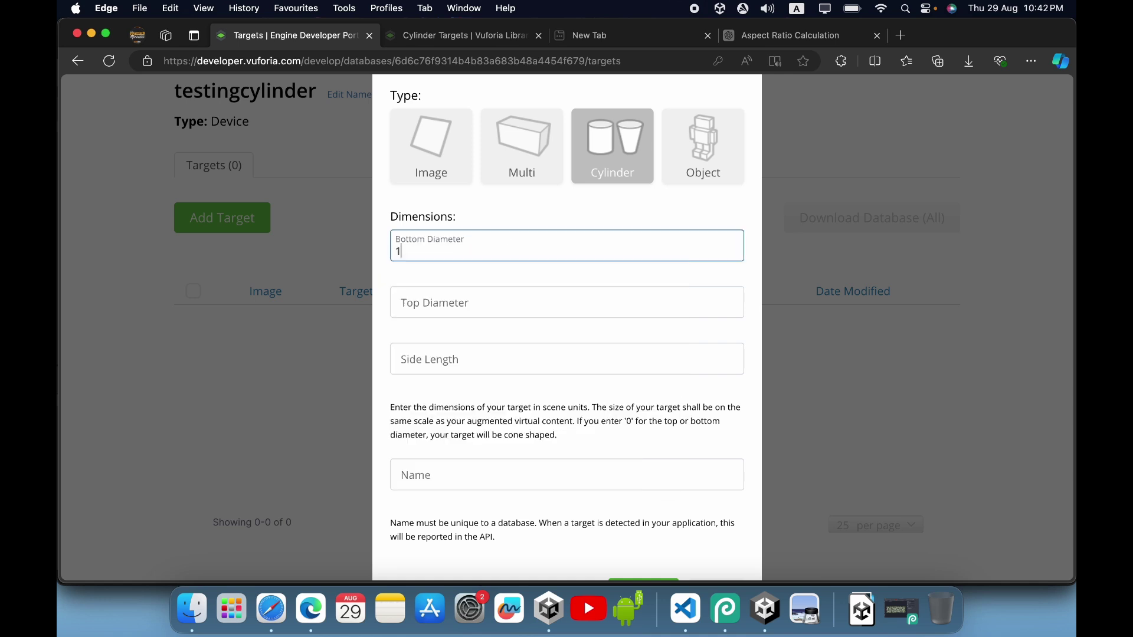
pyautogui.click(447, 295)
pyautogui.write('1')
pyautogui.click(430, 351)
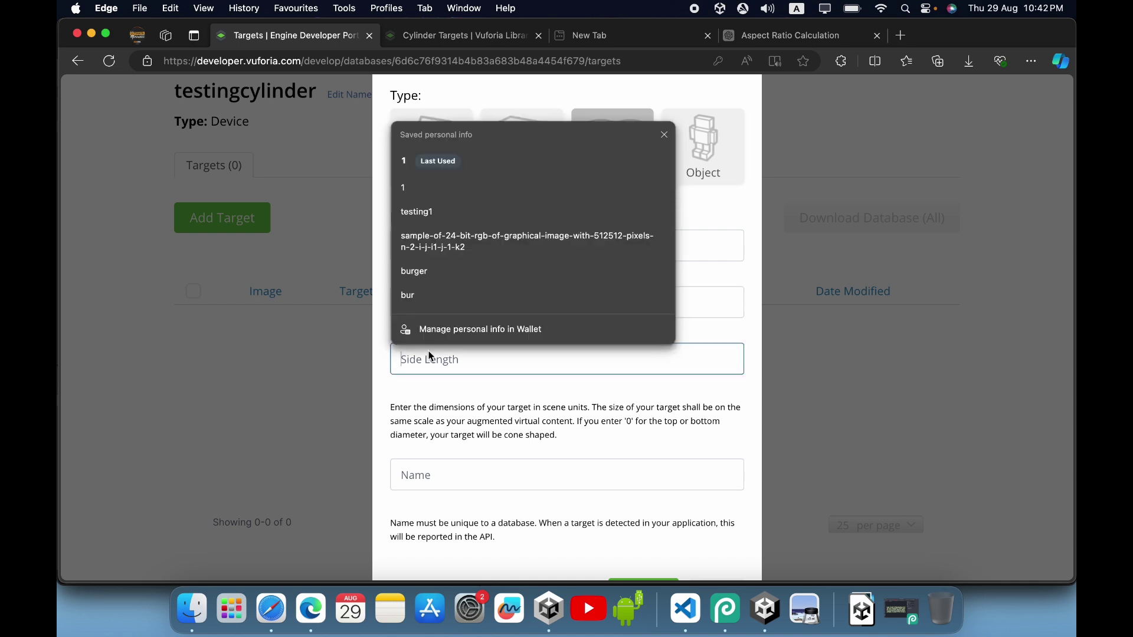
pyautogui.write('1')
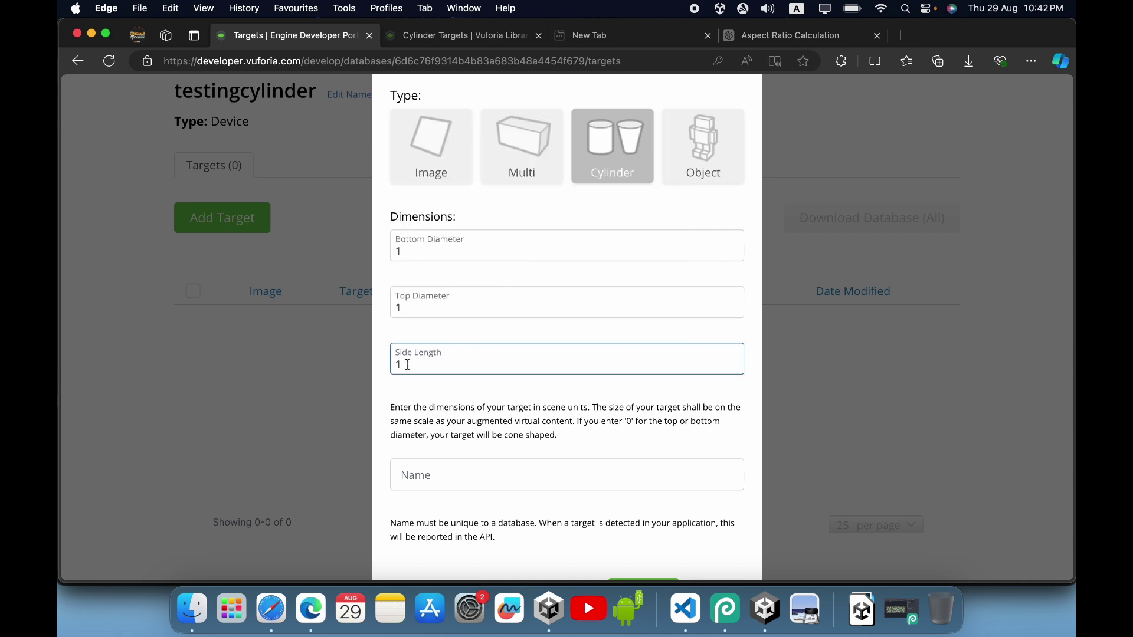
# Name the cylinder target 'testing' and add it to the database
pyautogui.click(473, 474)
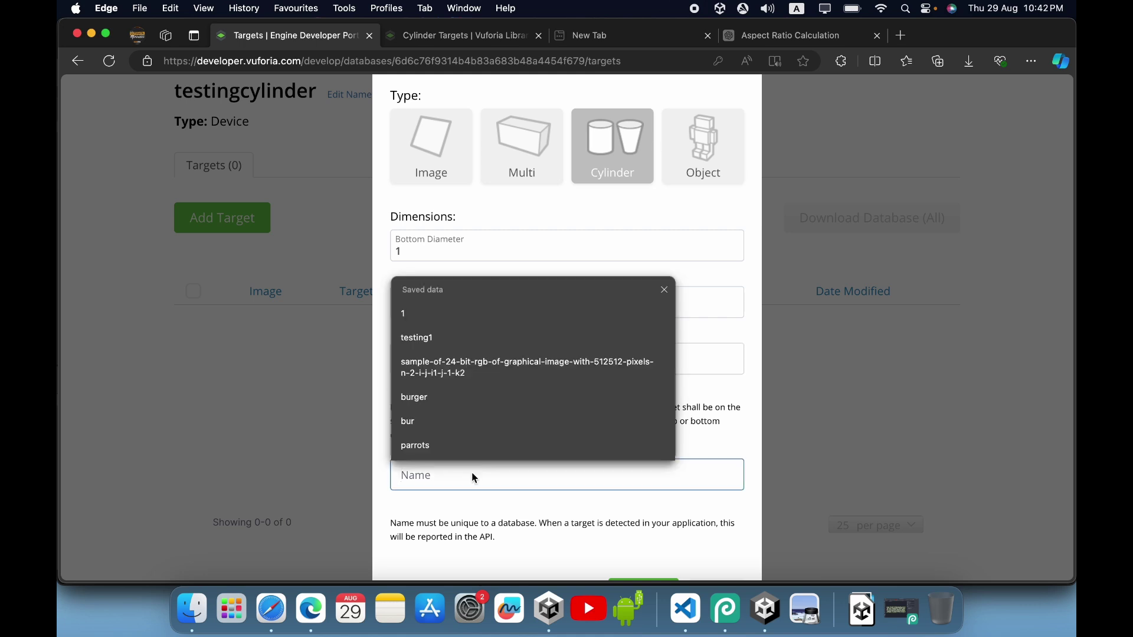
pyautogui.write('testing1')
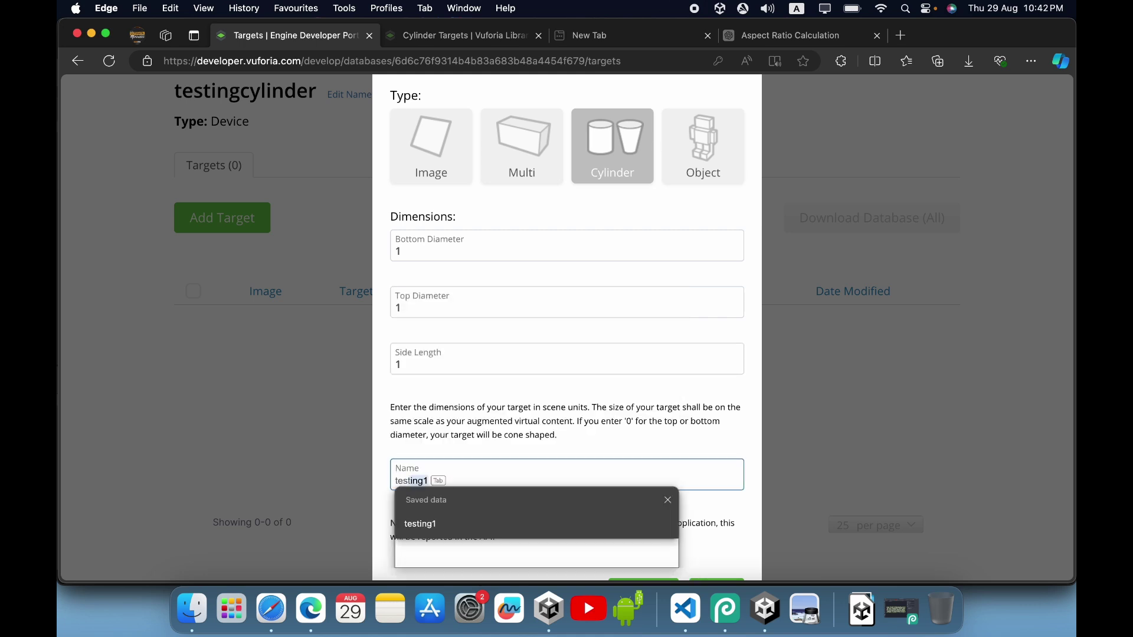
pyautogui.click(579, 436)
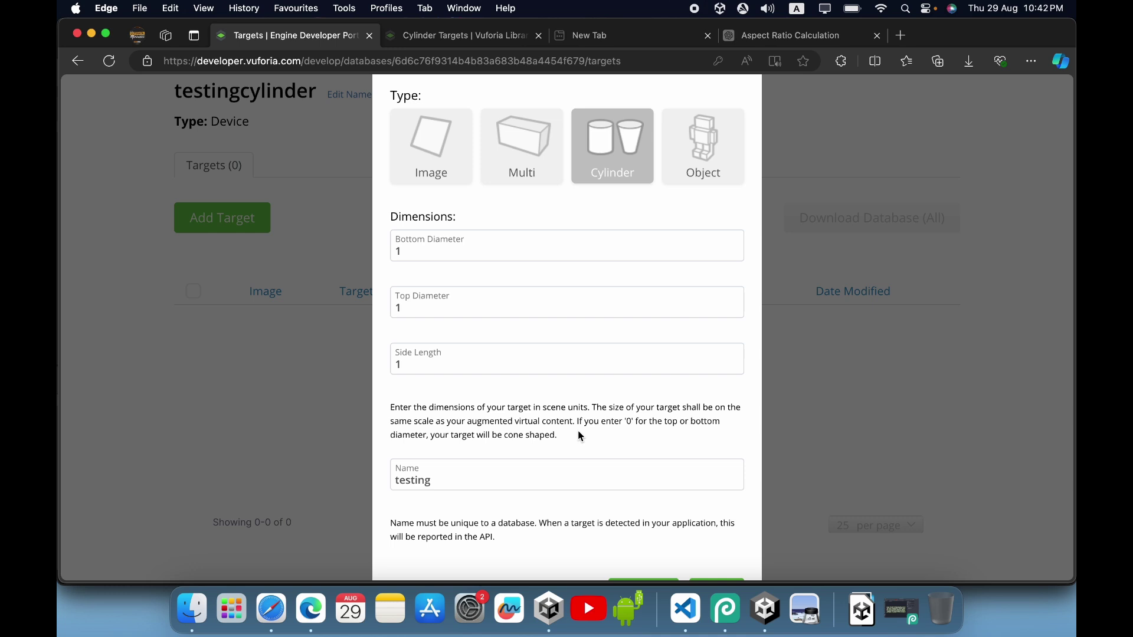
pyautogui.scroll(-5, 579, 436)
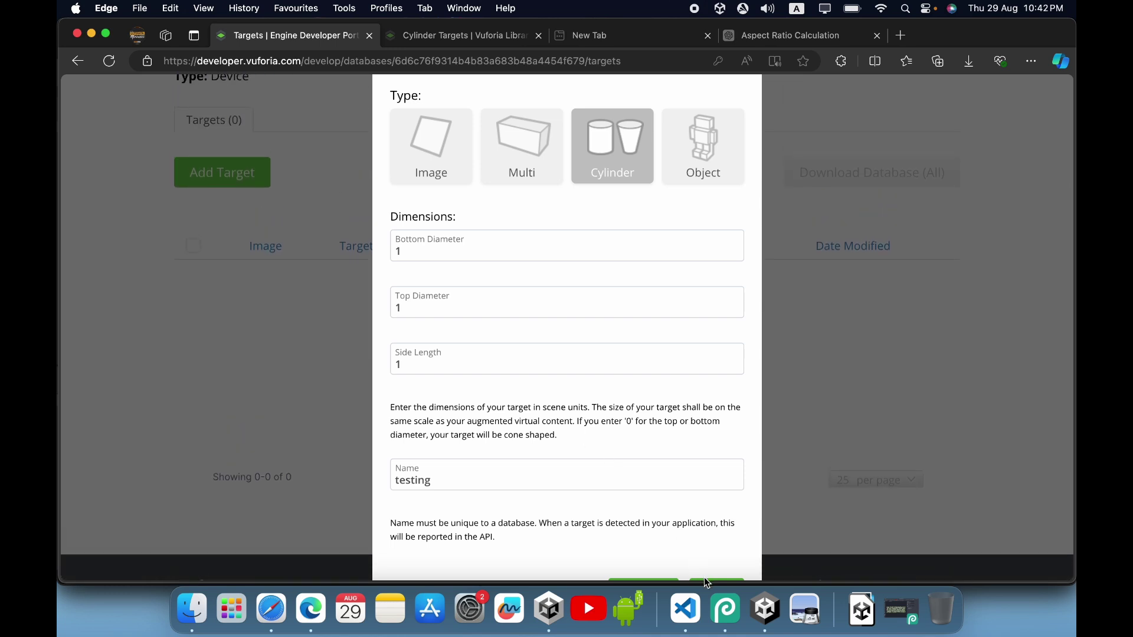
pyautogui.click(705, 581)
pyautogui.scroll(-5, 702, 372)
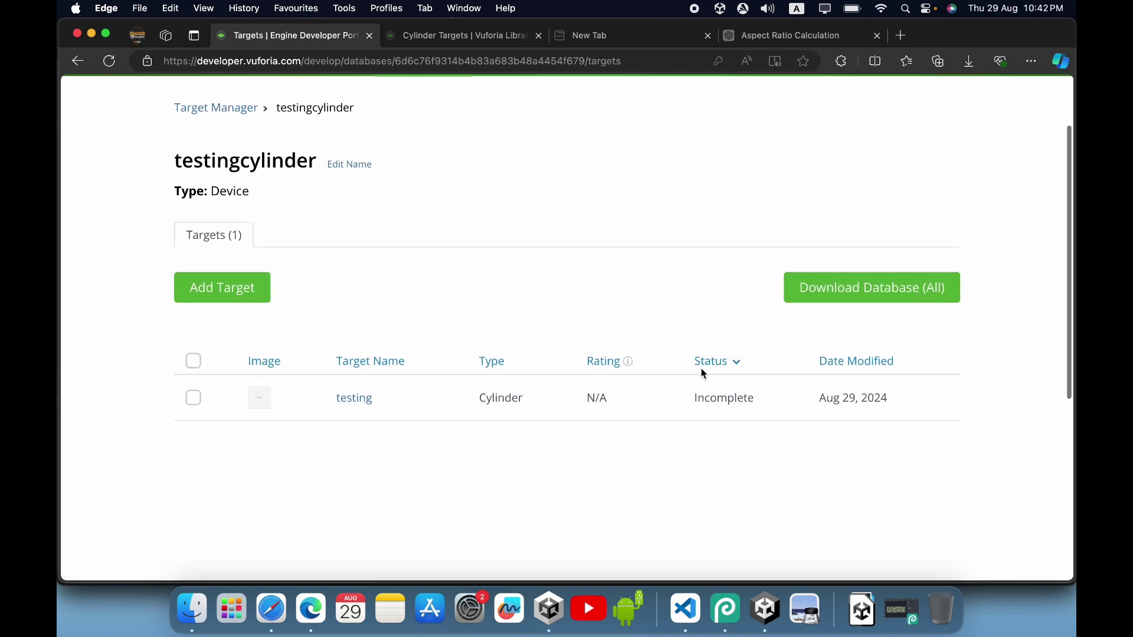
pyautogui.click(352, 328)
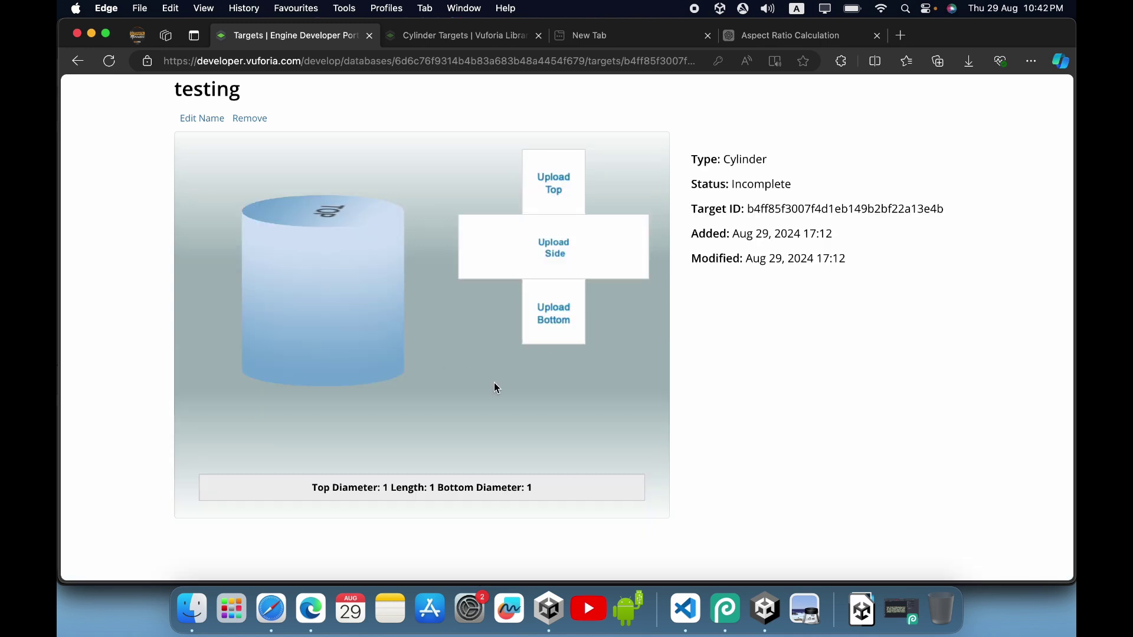
pyautogui.moveTo(330, 314); pyautogui.dragTo(393, 327)
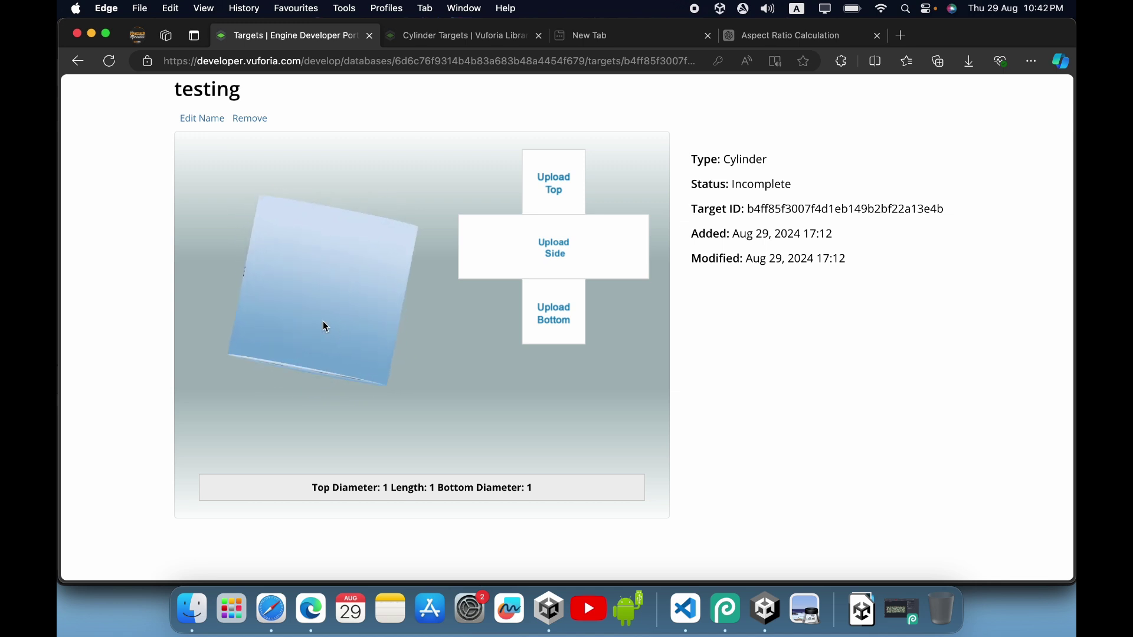
pyautogui.moveTo(323, 322); pyautogui.dragTo(433, 321)
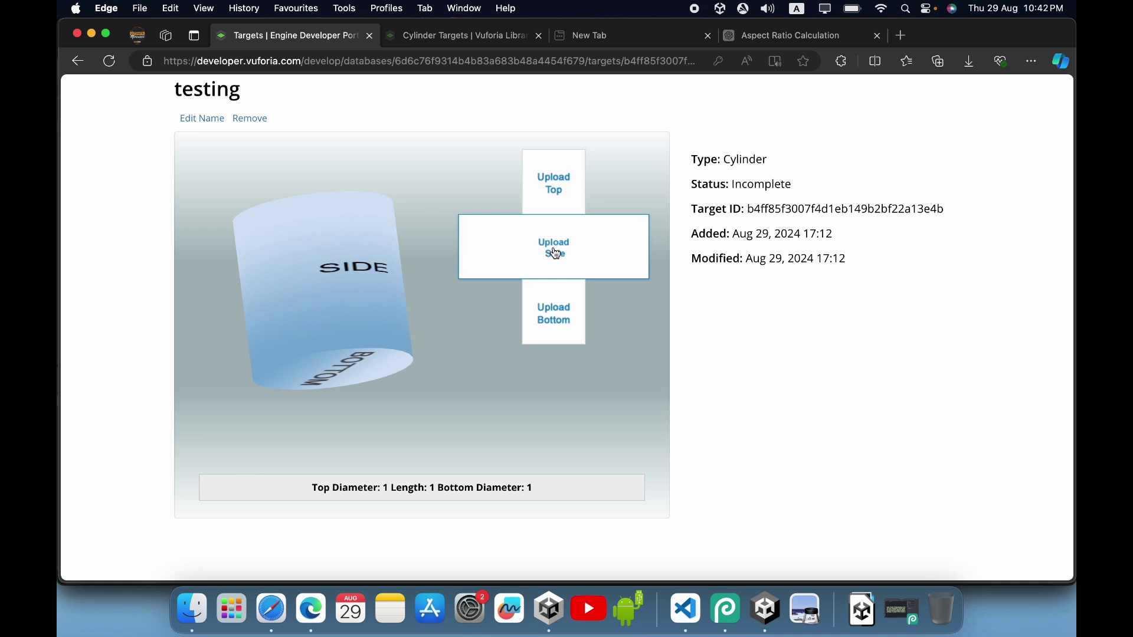
pyautogui.moveTo(386, 298); pyautogui.dragTo(459, 326)
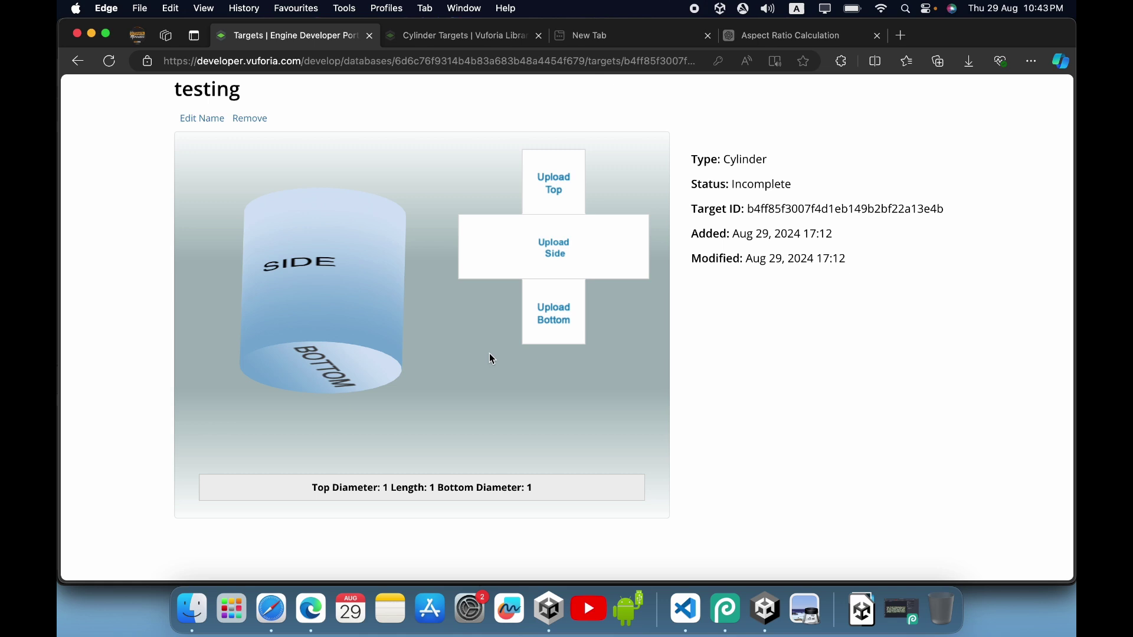
pyautogui.click(534, 255)
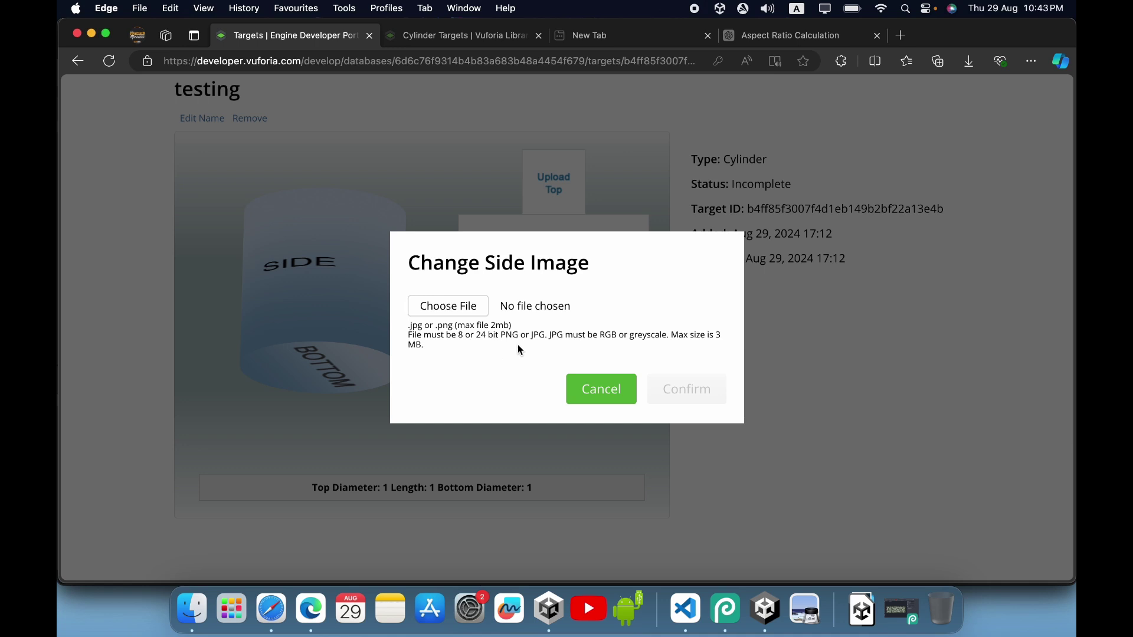
pyautogui.click(600, 390)
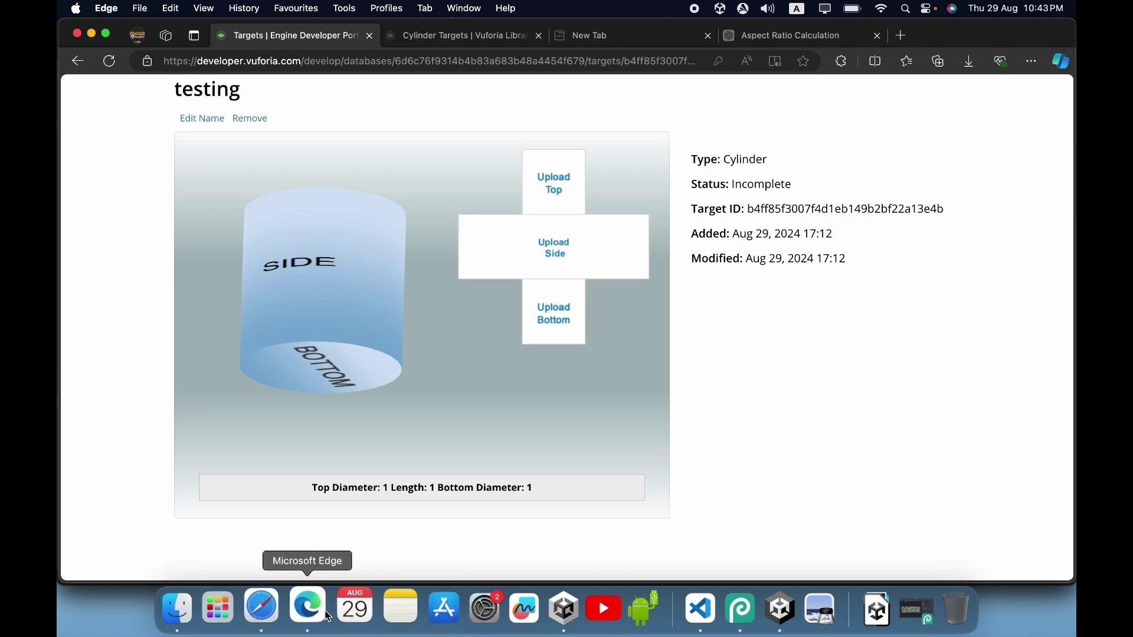
# Review ChatGPT's answer giving the cylinder's height-to-perimeter ratio as 1 : π (1 : 3.14)
pyautogui.click(748, 36)
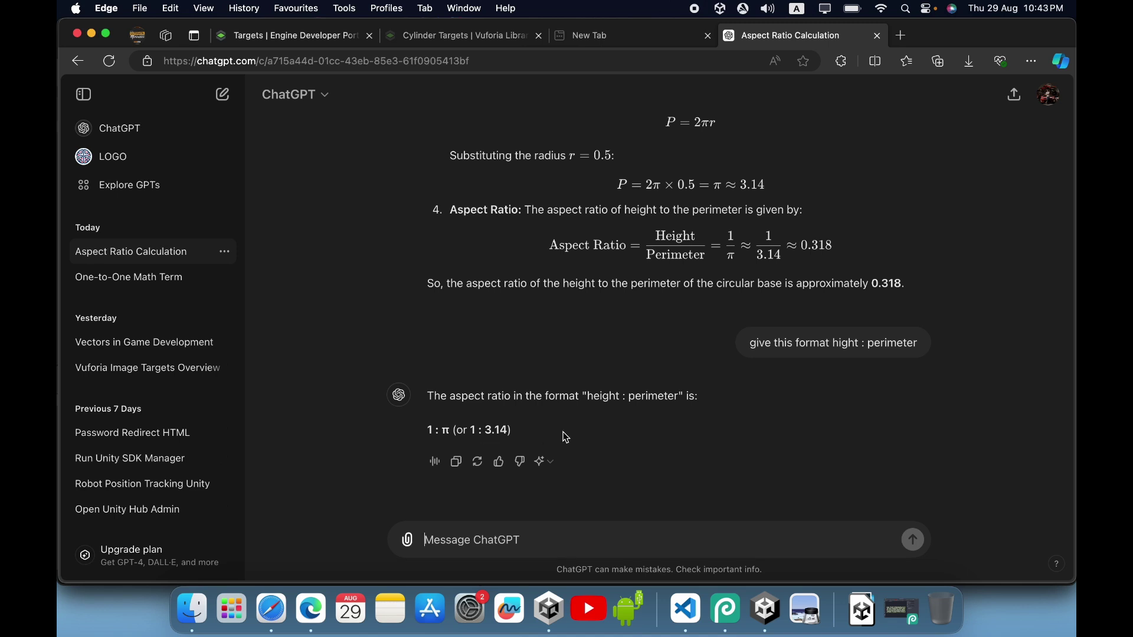
pyautogui.scroll(5, 565, 437)
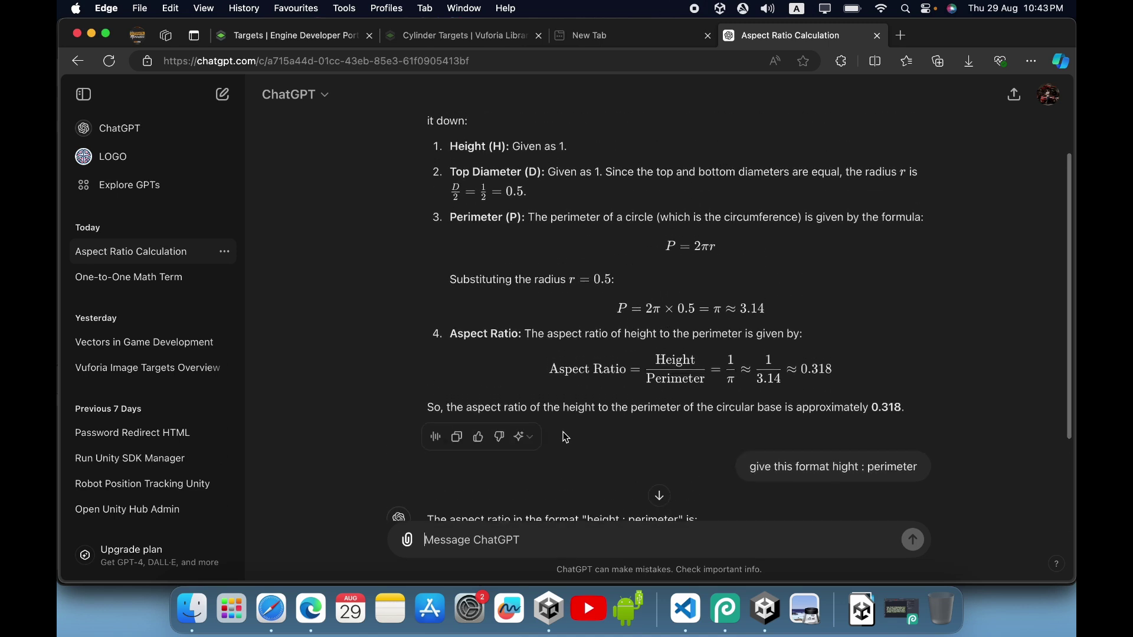
pyautogui.scroll(-3, 565, 437)
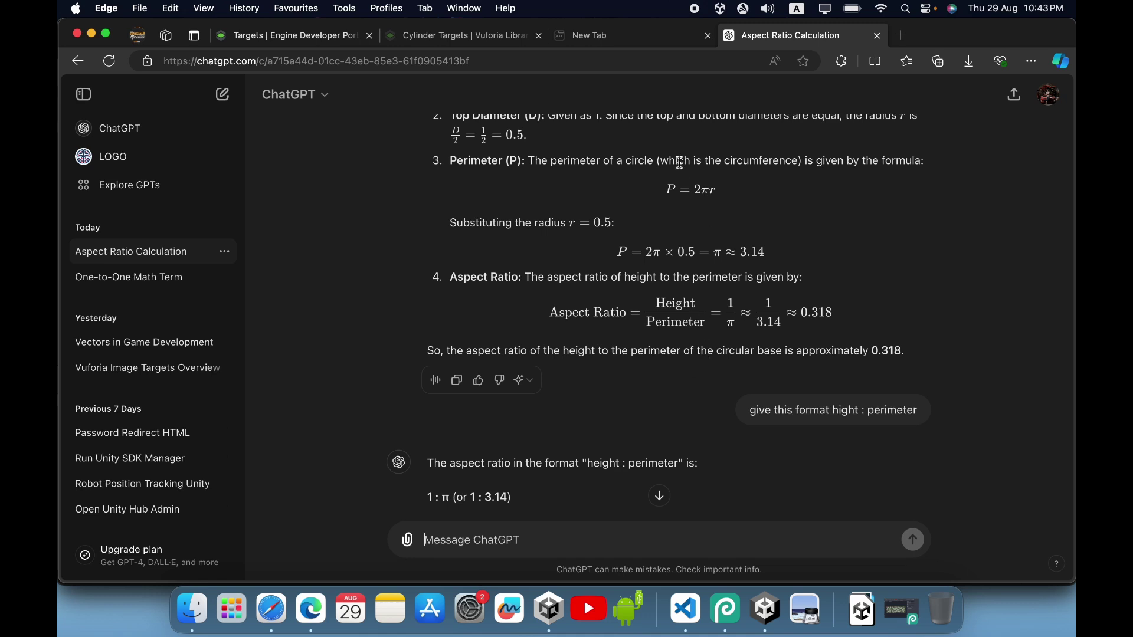
pyautogui.scroll(-2, 529, 409)
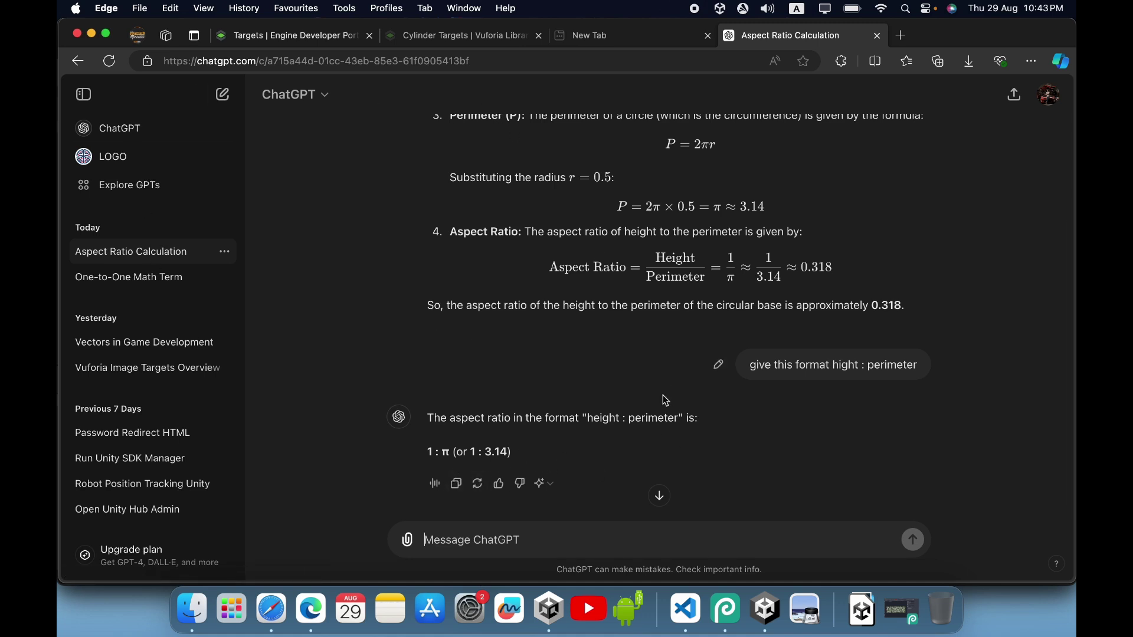
pyautogui.click(726, 608)
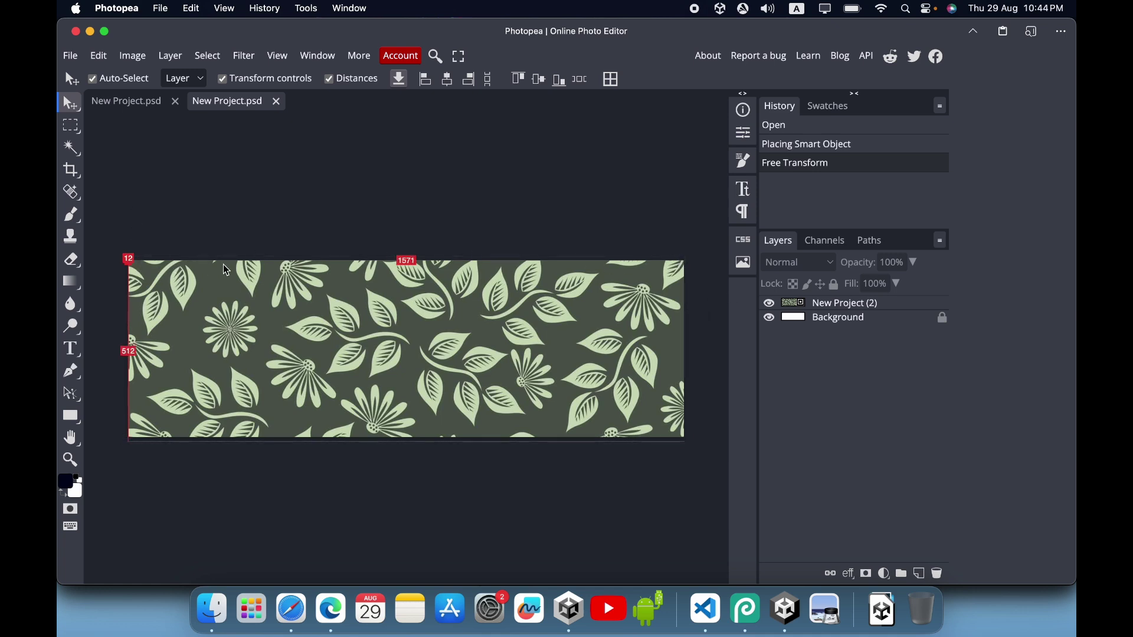
# Align the floral pattern to the canvas top and export it as a PNG at 44% quality
pyautogui.moveTo(226, 270); pyautogui.dragTo(650, 260)
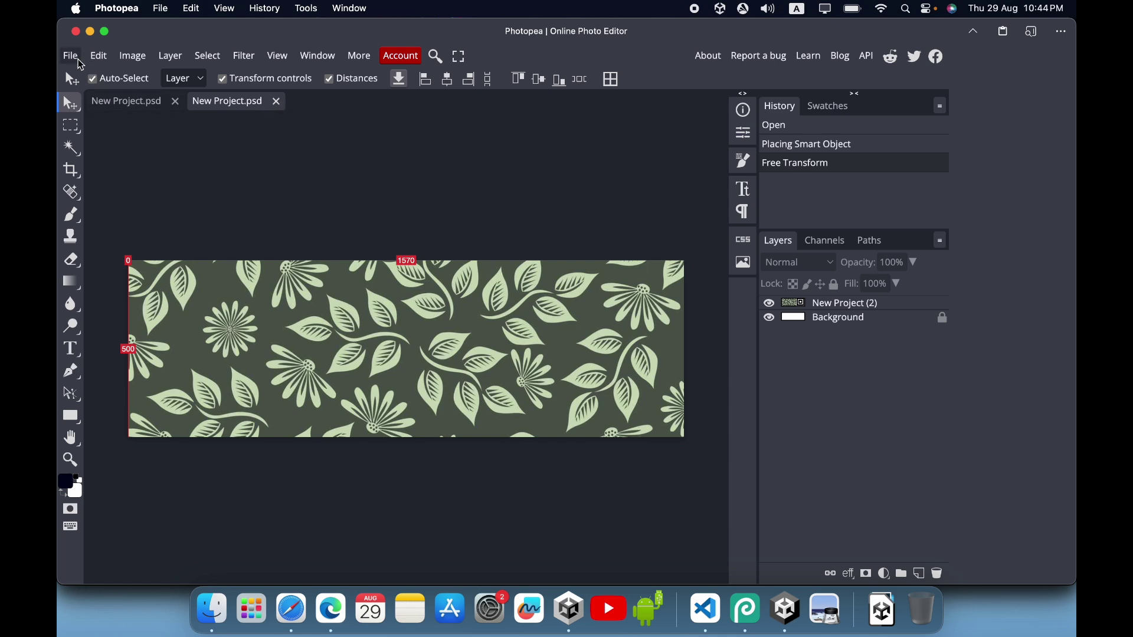
pyautogui.click(76, 58)
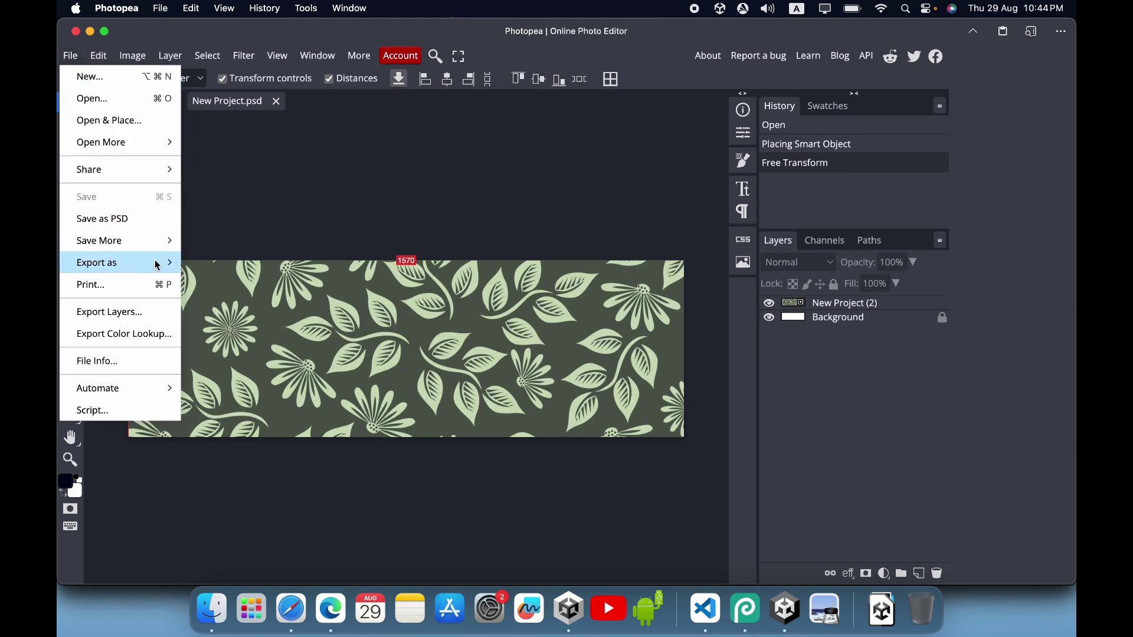
pyautogui.moveTo(157, 263)
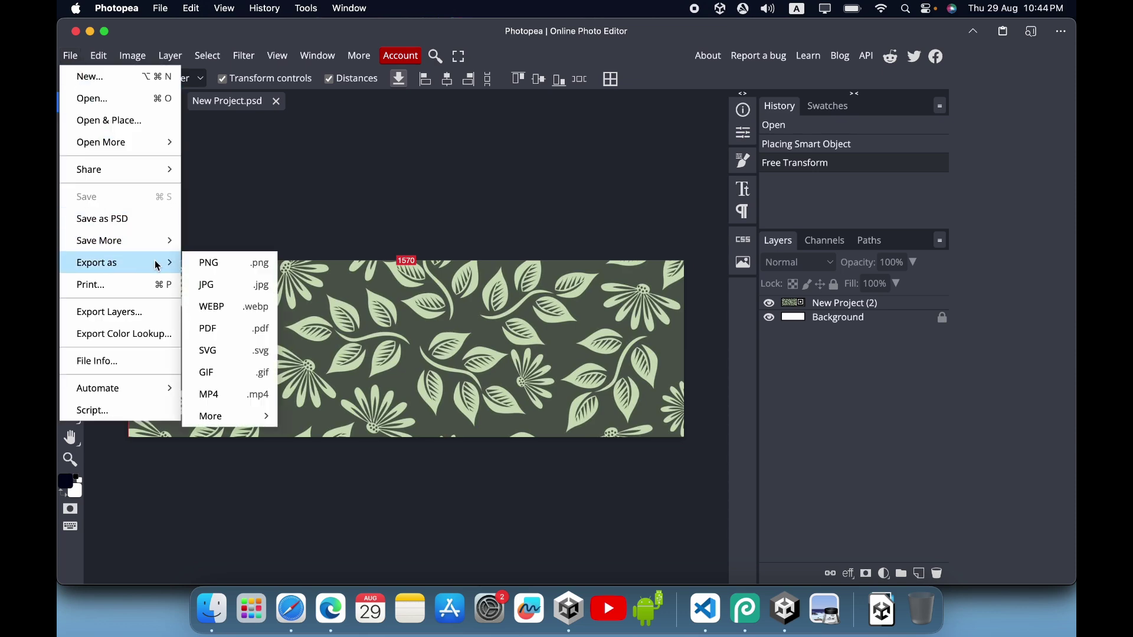
pyautogui.click(235, 263)
pyautogui.click(597, 244)
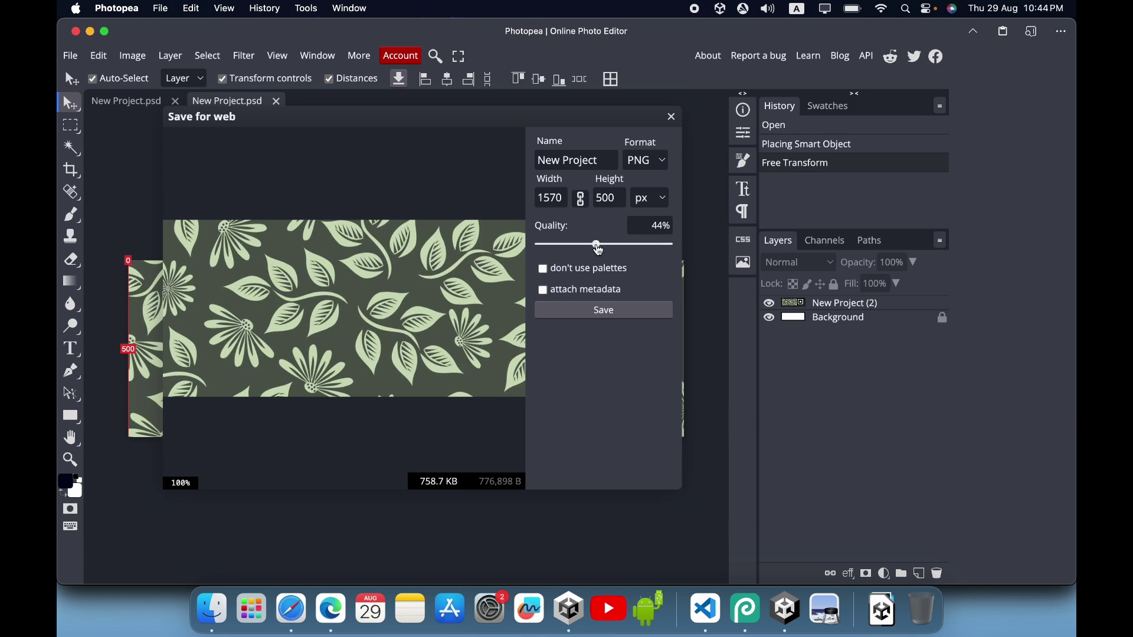
pyautogui.click(603, 310)
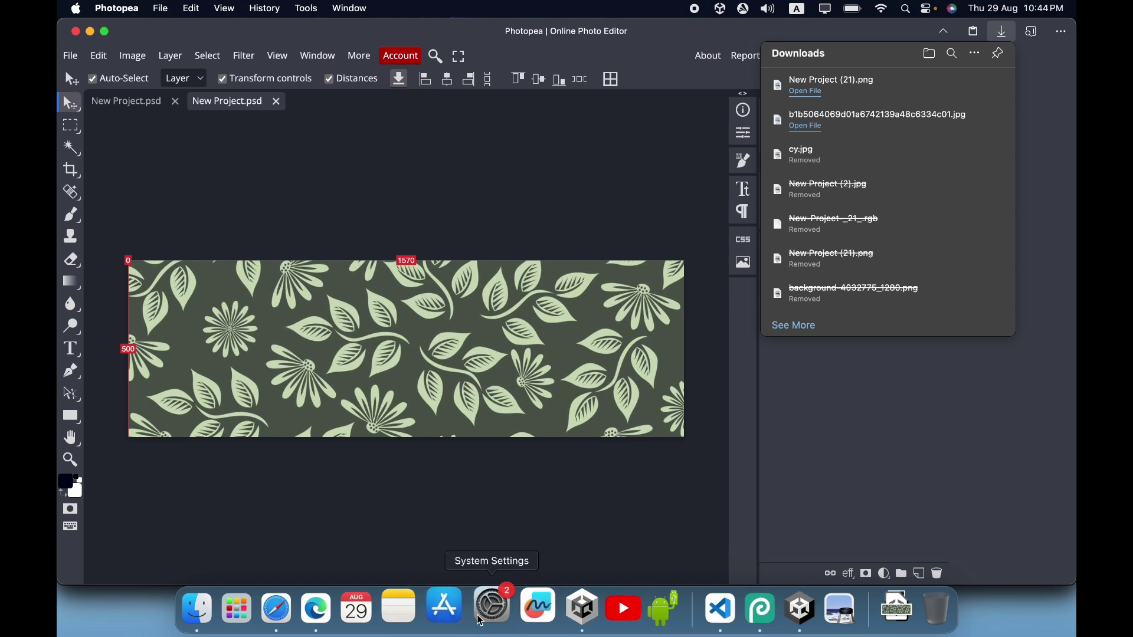
pyautogui.click(329, 617)
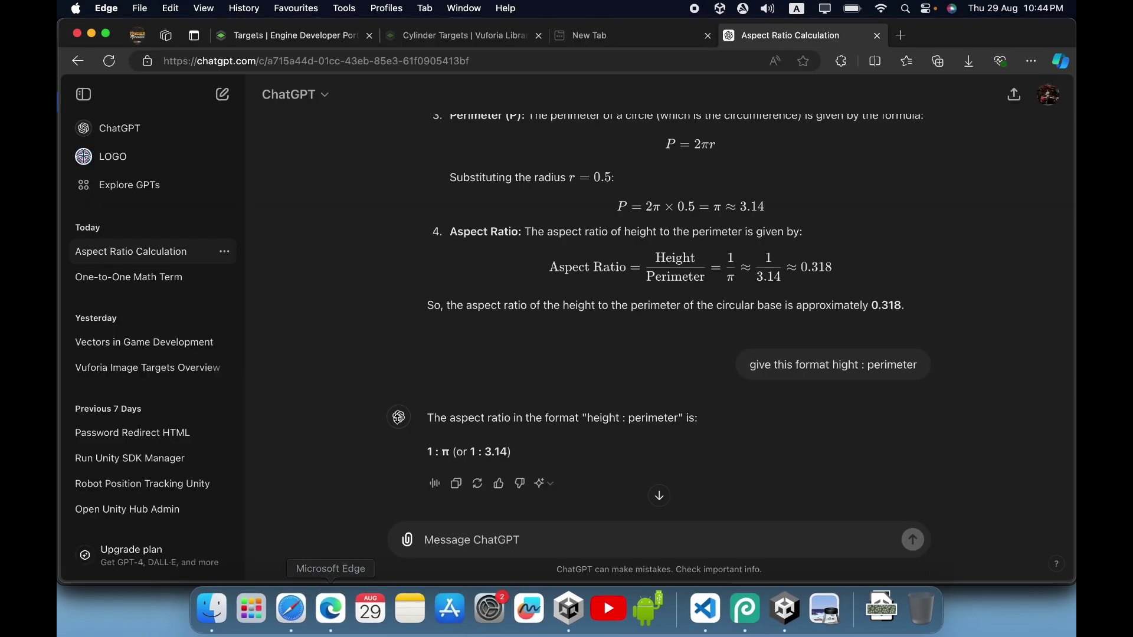
# Upload New Project (21).png as the testing cylinder target's side image
pyautogui.click(324, 36)
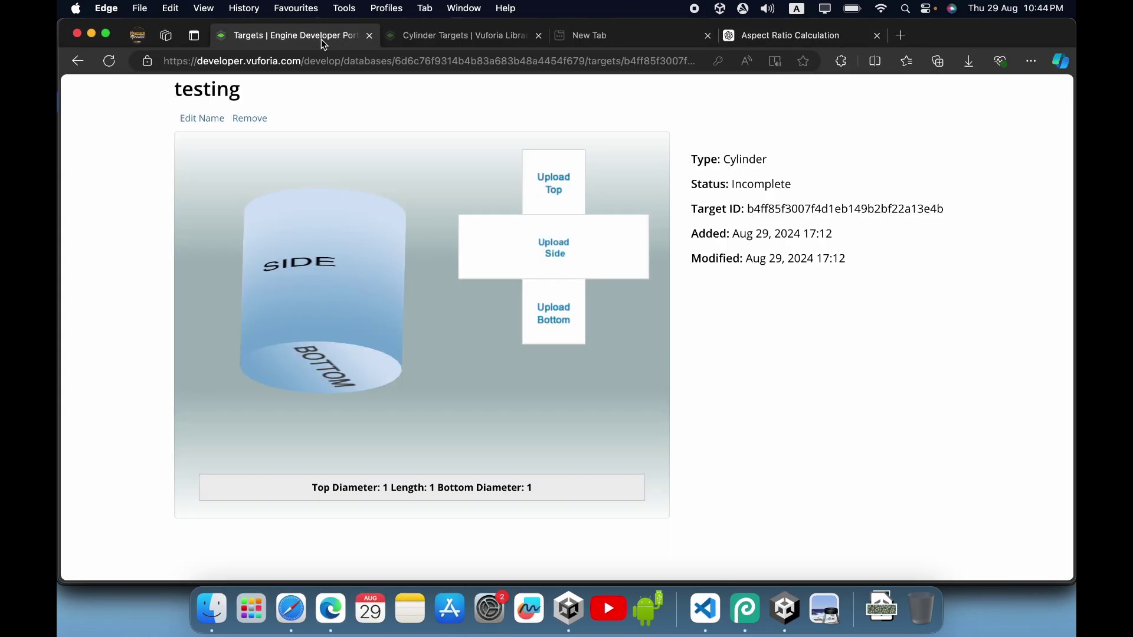
pyautogui.moveTo(383, 277); pyautogui.dragTo(388, 238)
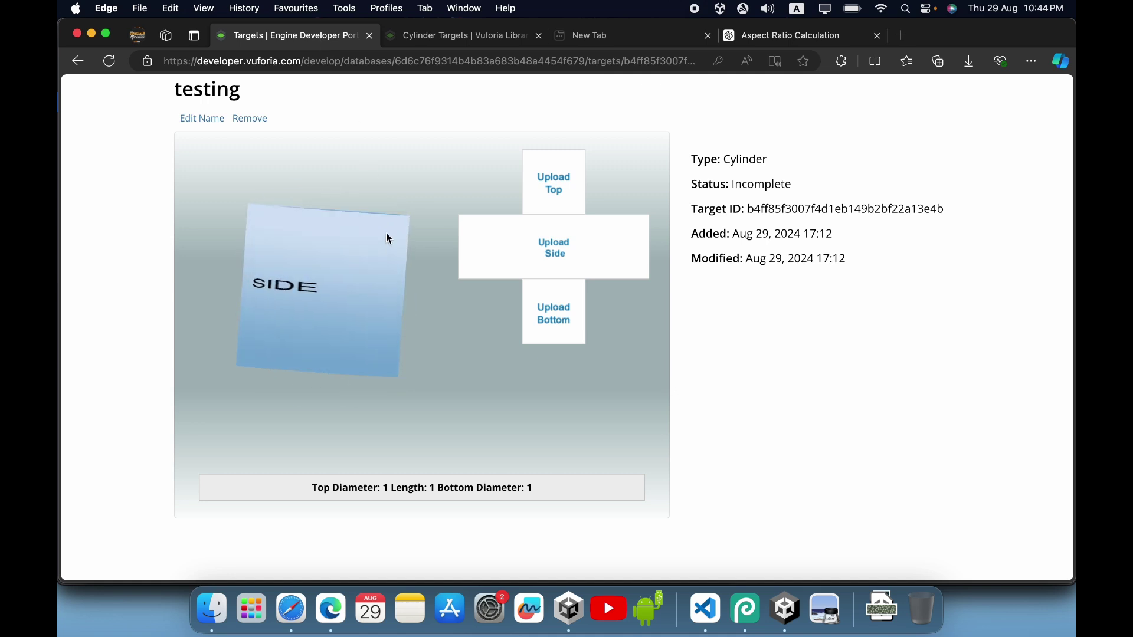
pyautogui.click(551, 262)
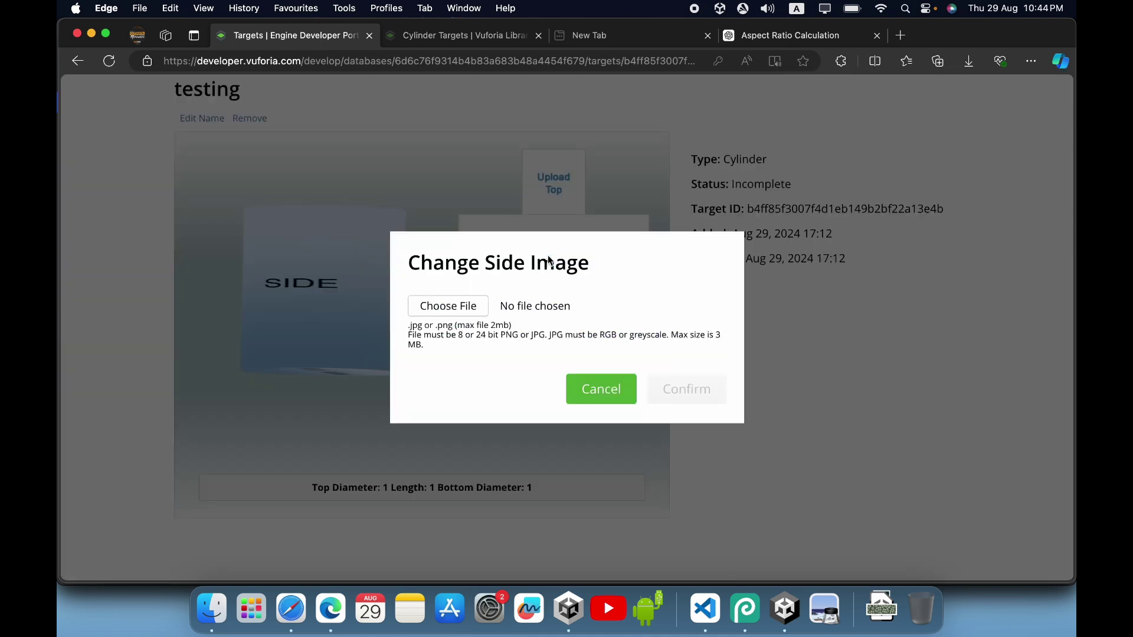
pyautogui.click(435, 312)
pyautogui.click(439, 229)
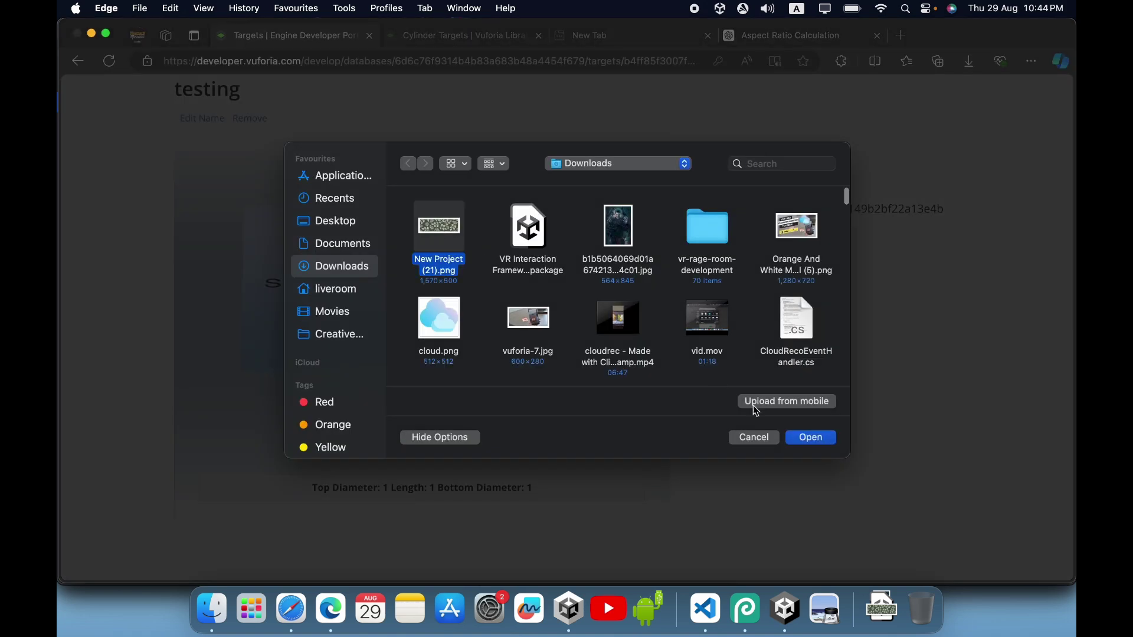
pyautogui.click(813, 440)
pyautogui.click(698, 397)
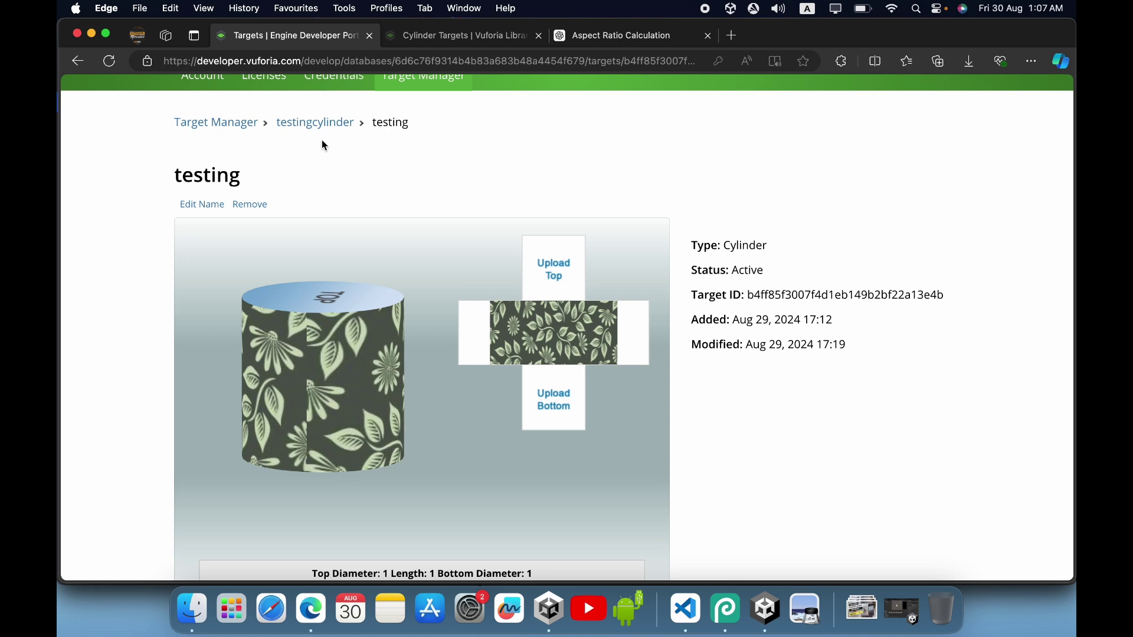
# Download the whole testingcylinder database for the Unity Editor platform
pyautogui.click(301, 125)
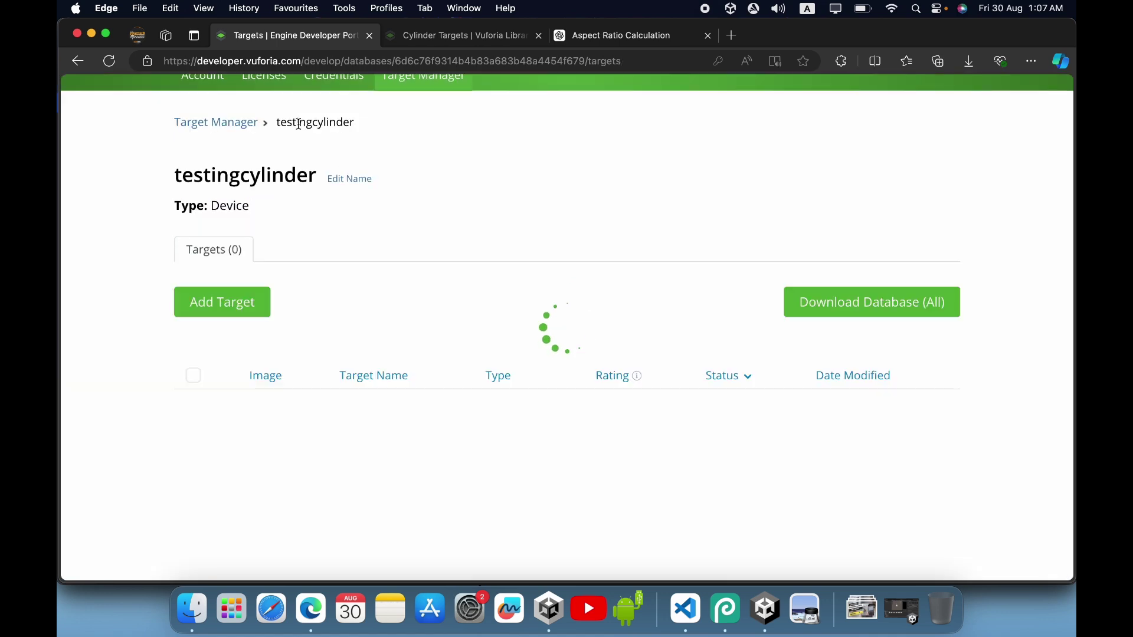
pyautogui.click(880, 313)
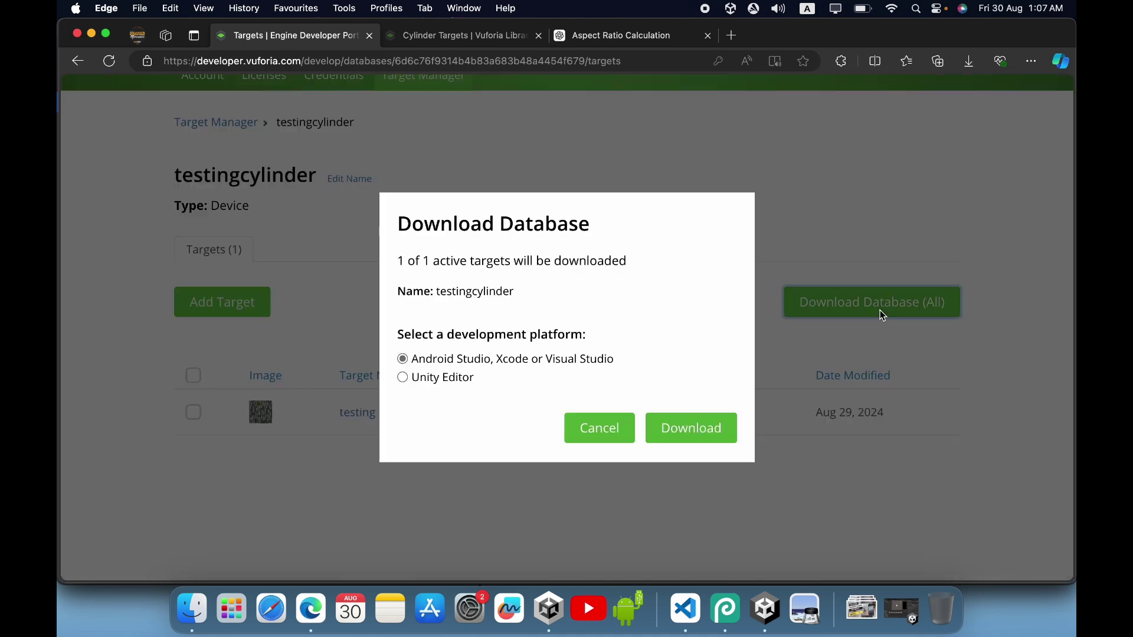
pyautogui.click(424, 380)
pyautogui.click(715, 429)
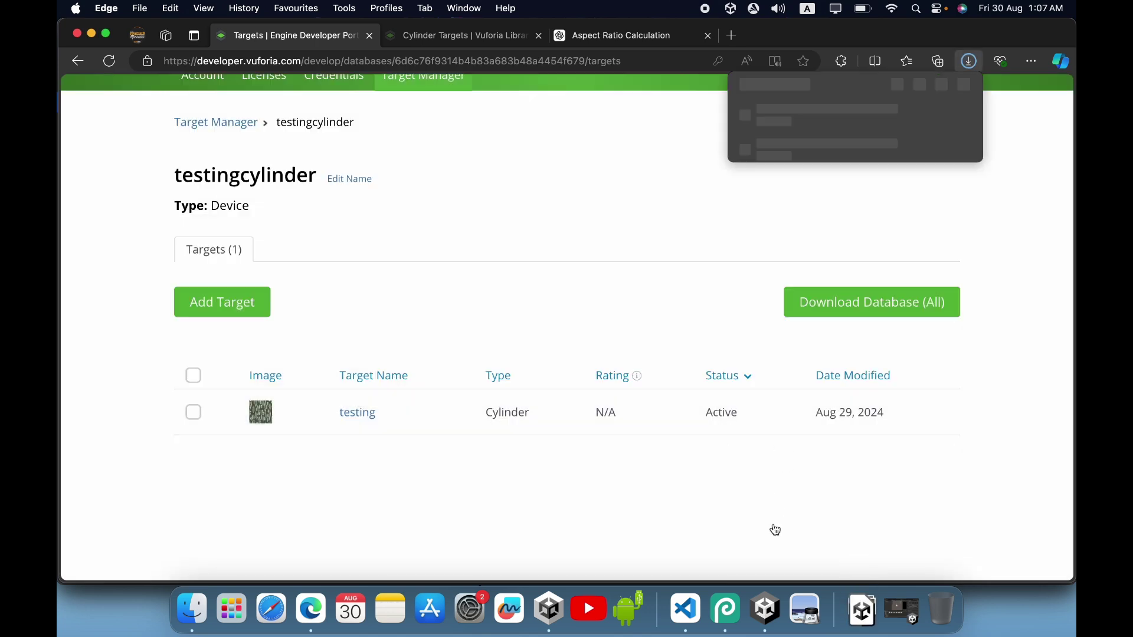
pyautogui.click(767, 603)
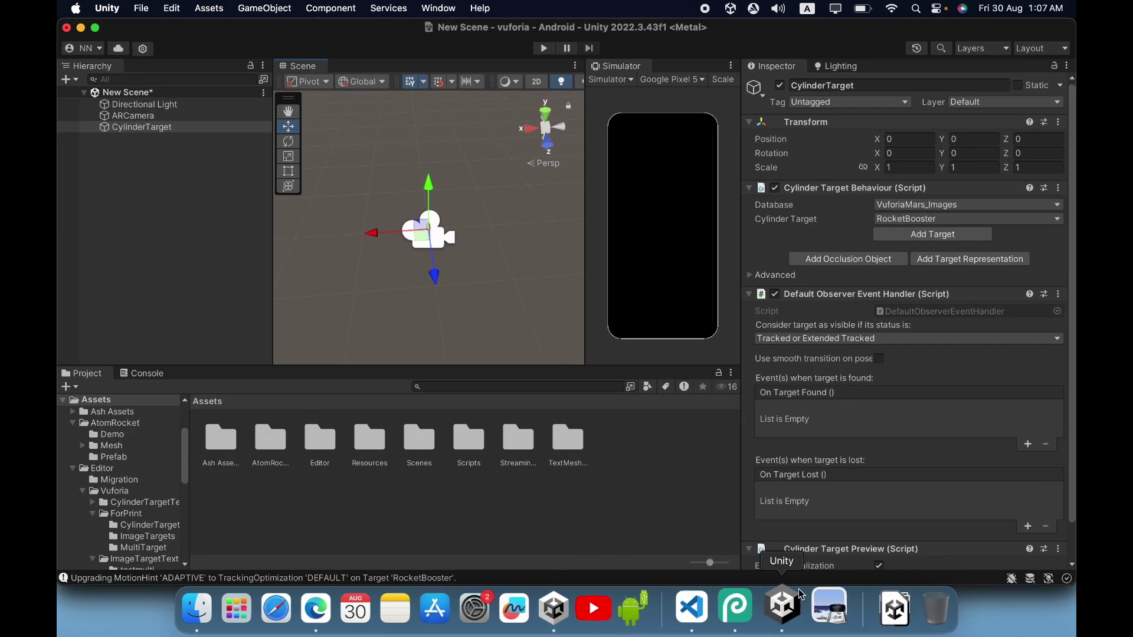
# Import testingcylinder (1).unitypackage from Downloads into the Unity project's Assets
pyautogui.click(882, 608)
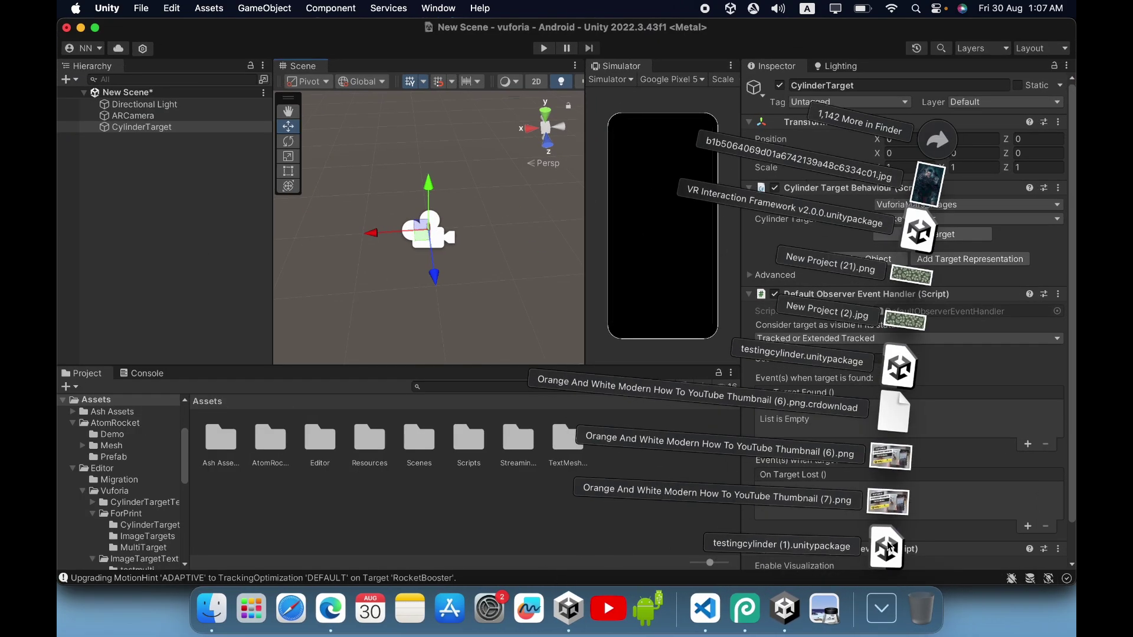
pyautogui.moveTo(888, 548); pyautogui.dragTo(514, 528)
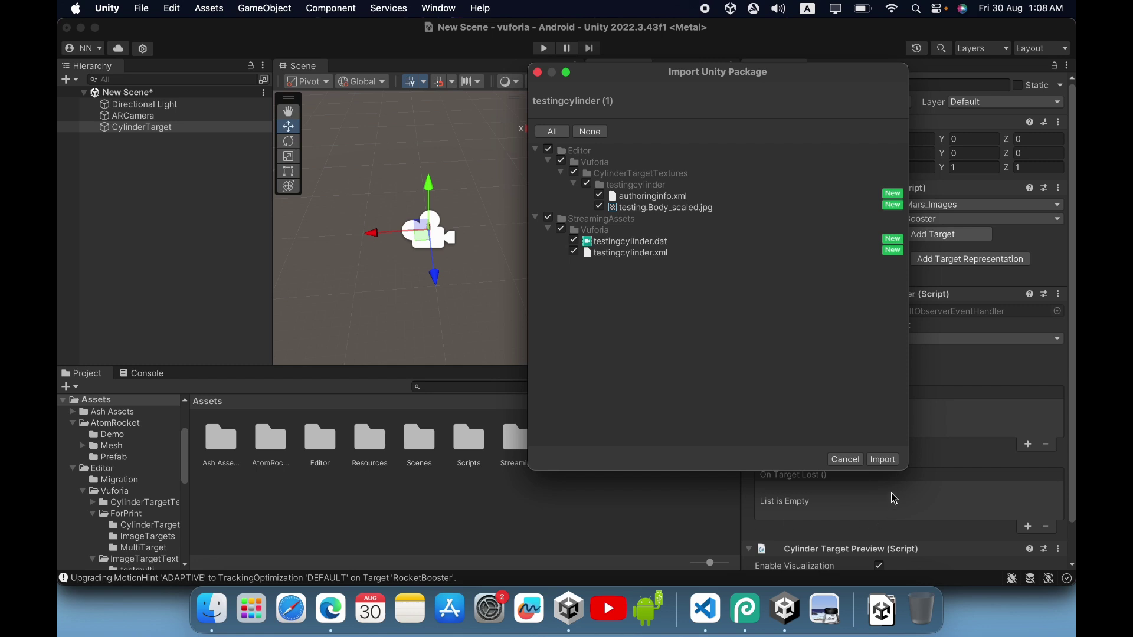
pyautogui.click(883, 460)
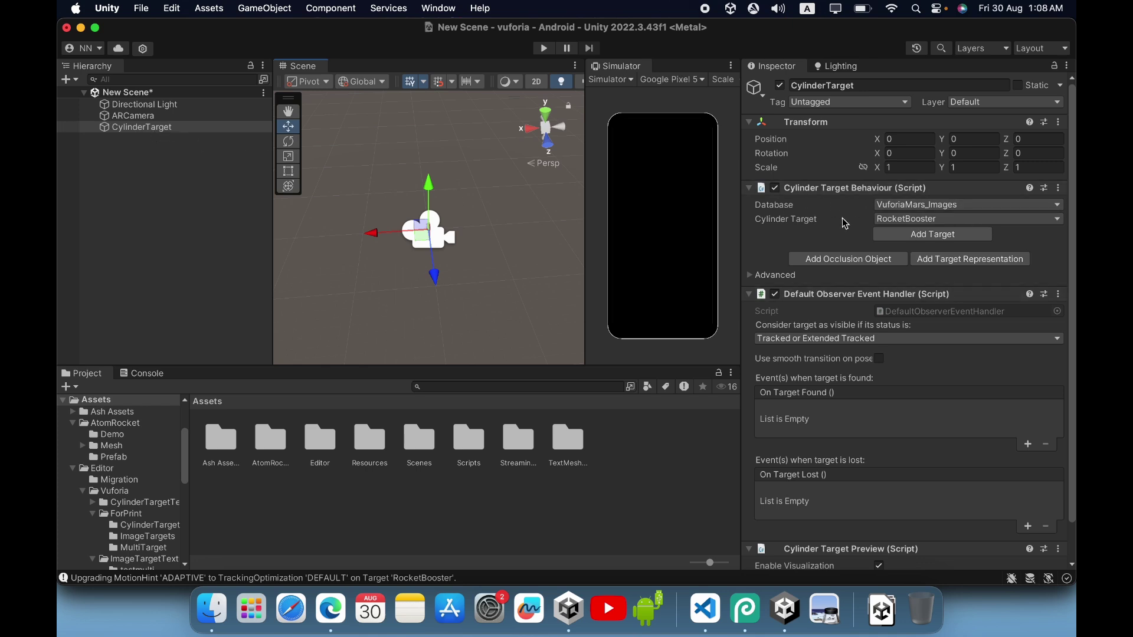
# Switch the CylinderTarget's database to testingcylinder, then back to VuforiaMars_Images
pyautogui.click(924, 210)
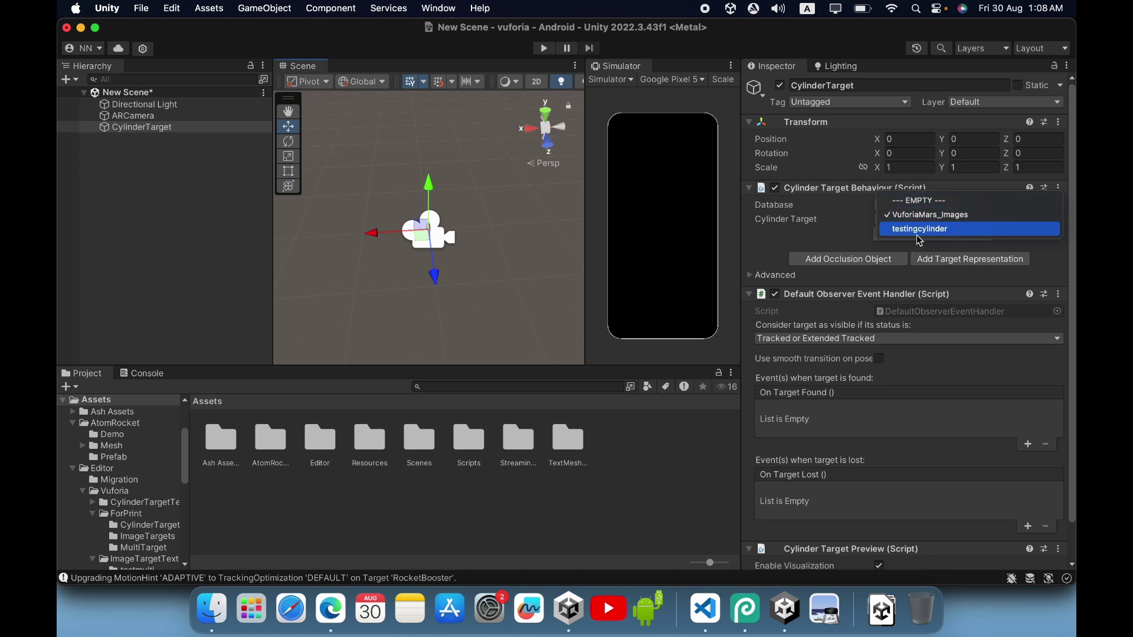
pyautogui.click(950, 229)
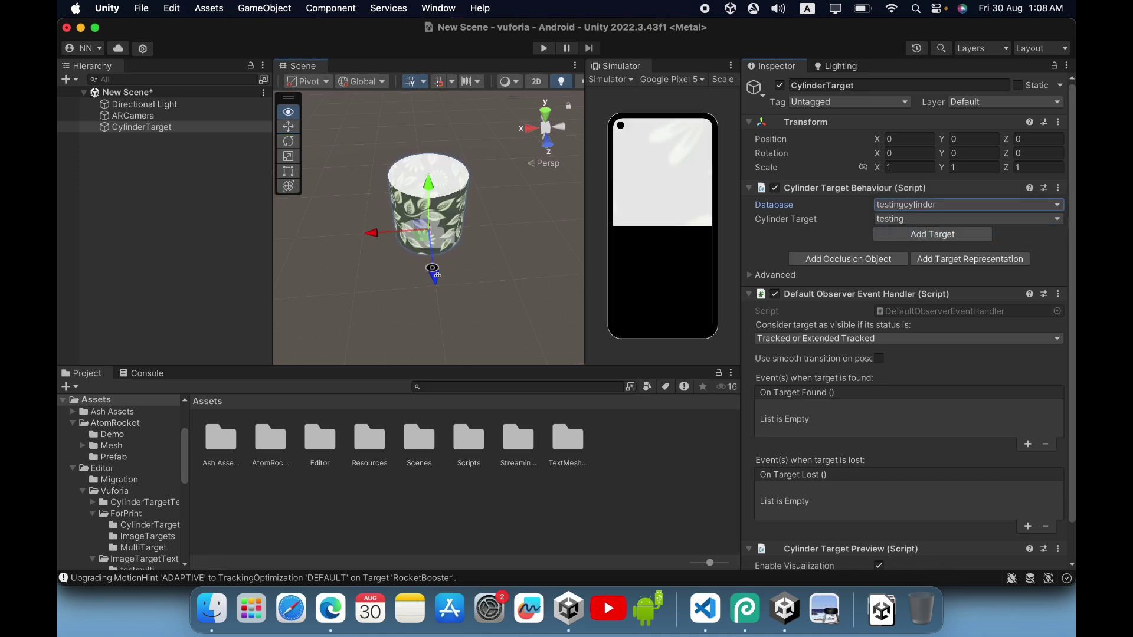
pyautogui.moveTo(433, 268)
pyautogui.mouseDown(button='right')
pyautogui.moveTo(436, 314)
pyautogui.moveTo(445, 115)
pyautogui.moveTo(439, 204)
pyautogui.mouseUp(button='right')
pyautogui.click(944, 204)
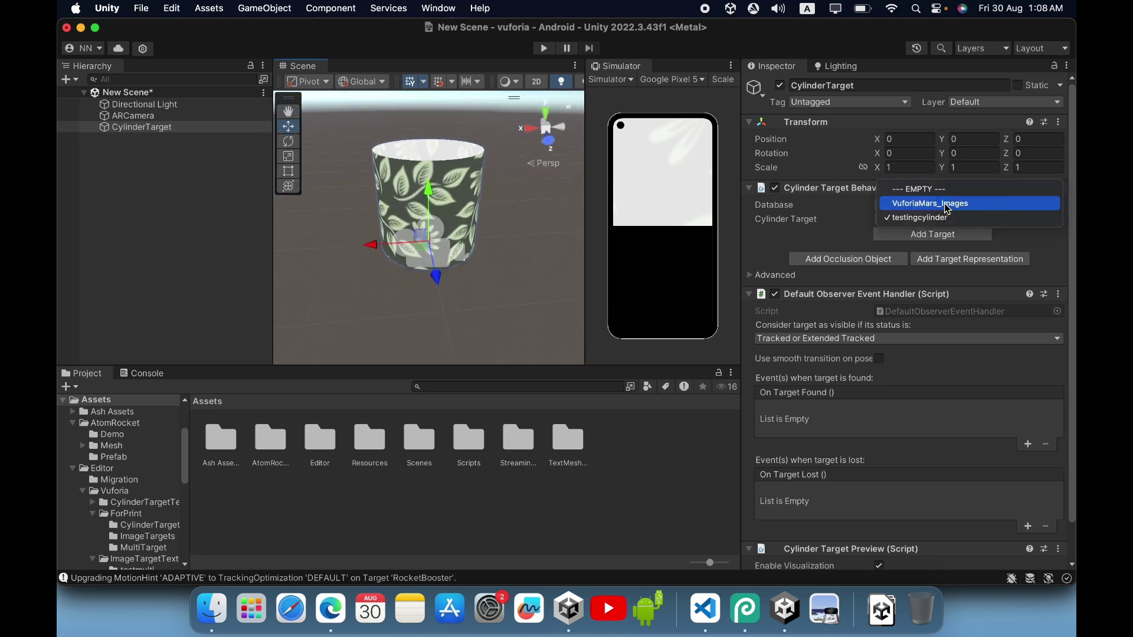
pyautogui.click(941, 204)
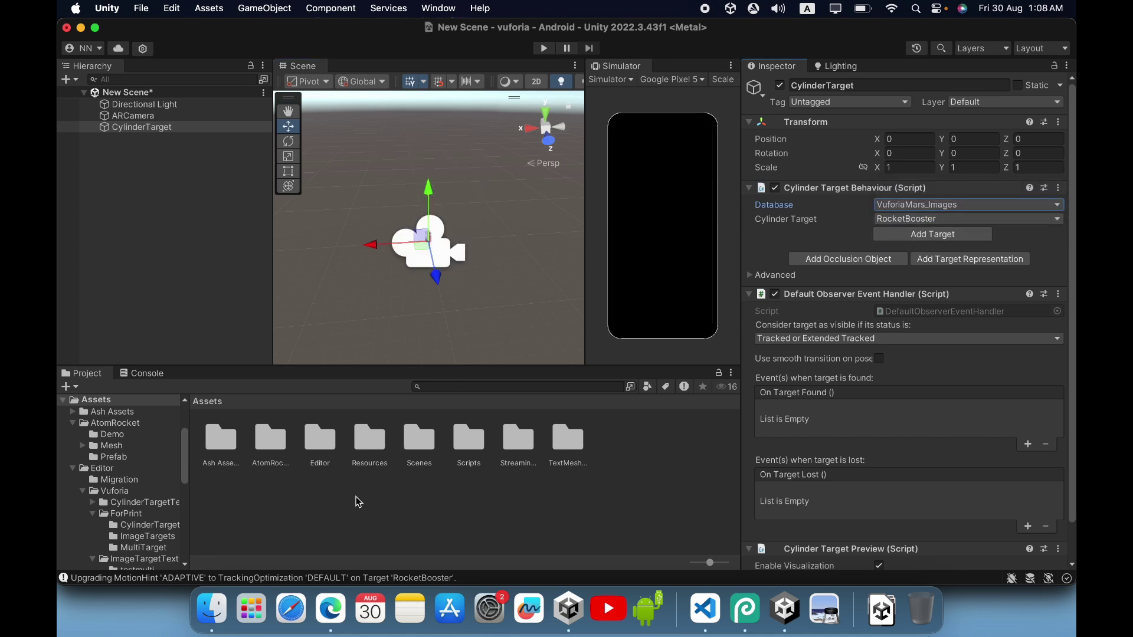
# Open cylinder_booster_USLetter.pdf from Editor/Vuforia/ForPrint/CylinderTarget
pyautogui.doubleClick(315, 446)
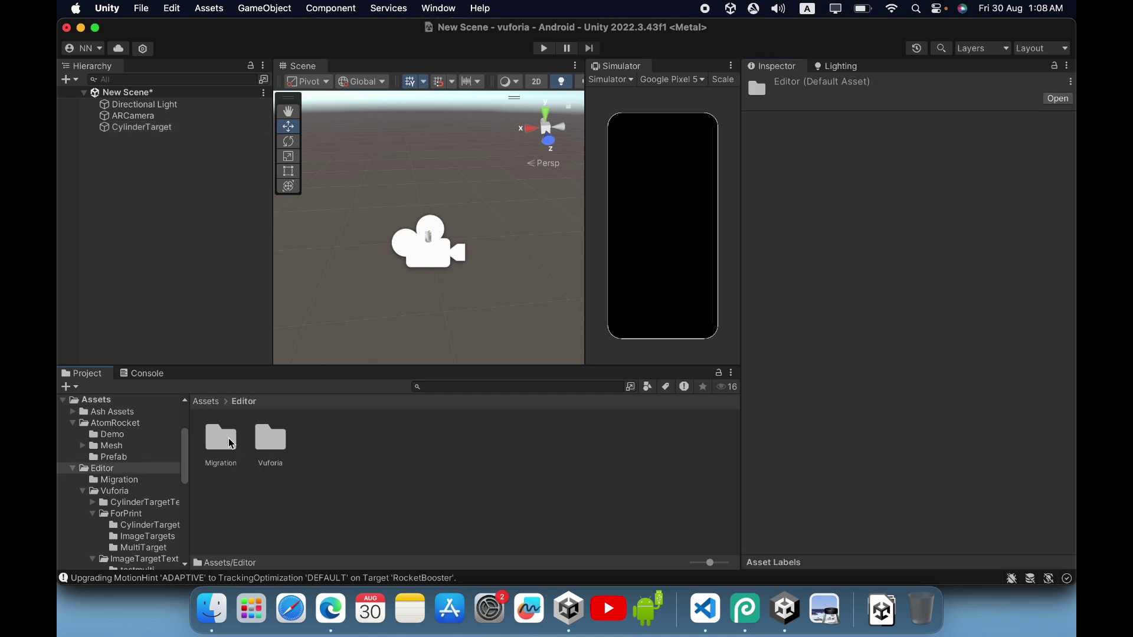
pyautogui.doubleClick(270, 445)
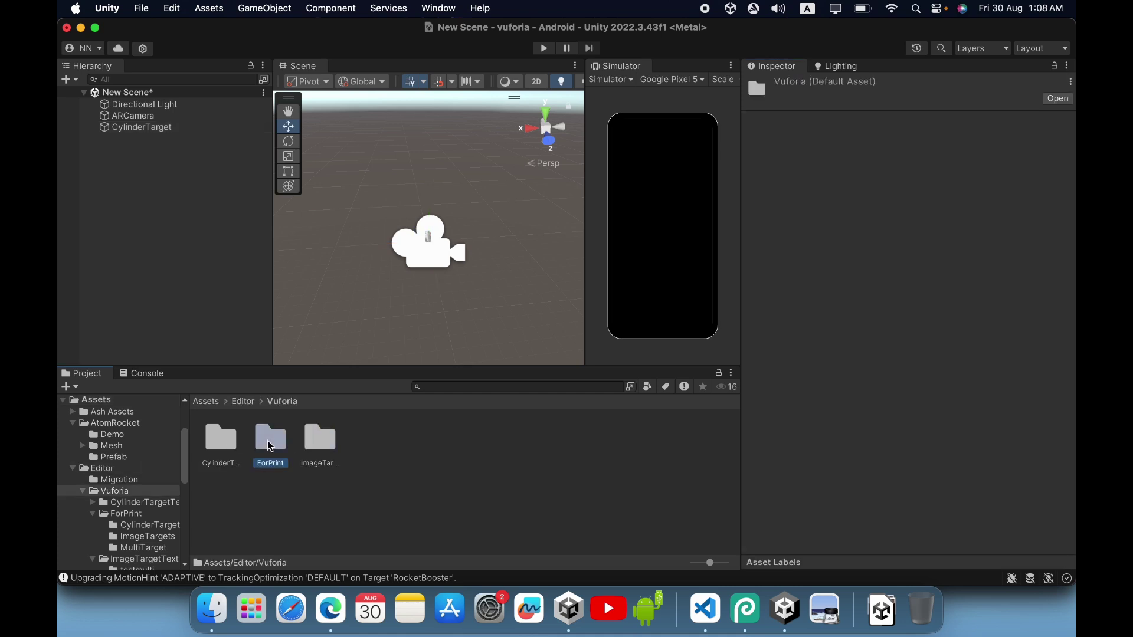
pyautogui.doubleClick(270, 443)
pyautogui.doubleClick(225, 446)
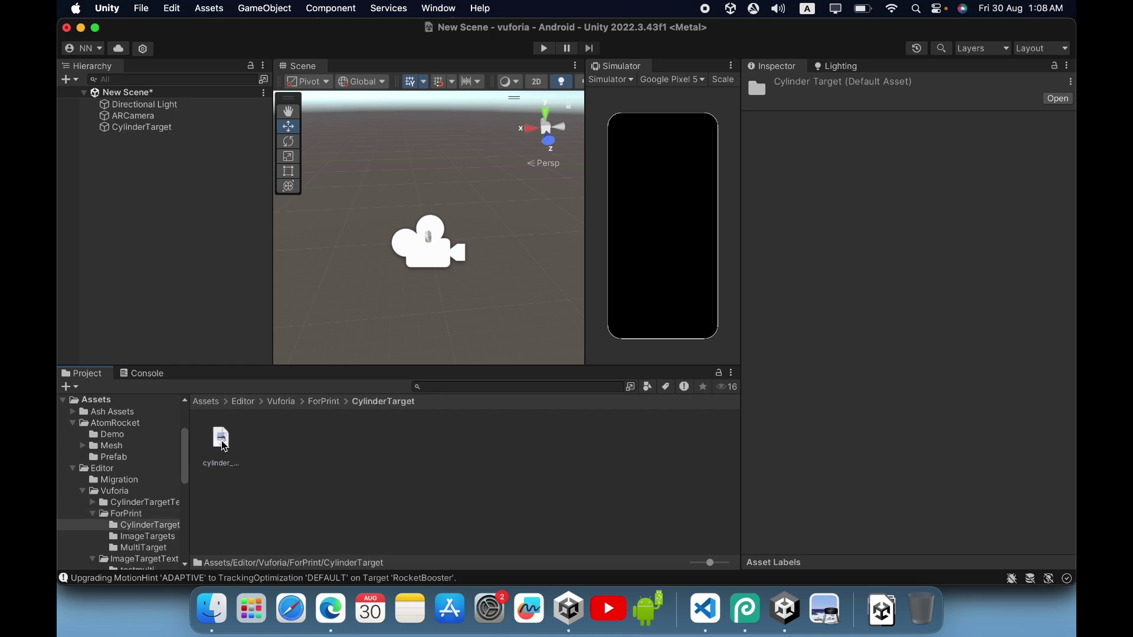
pyautogui.doubleClick(223, 444)
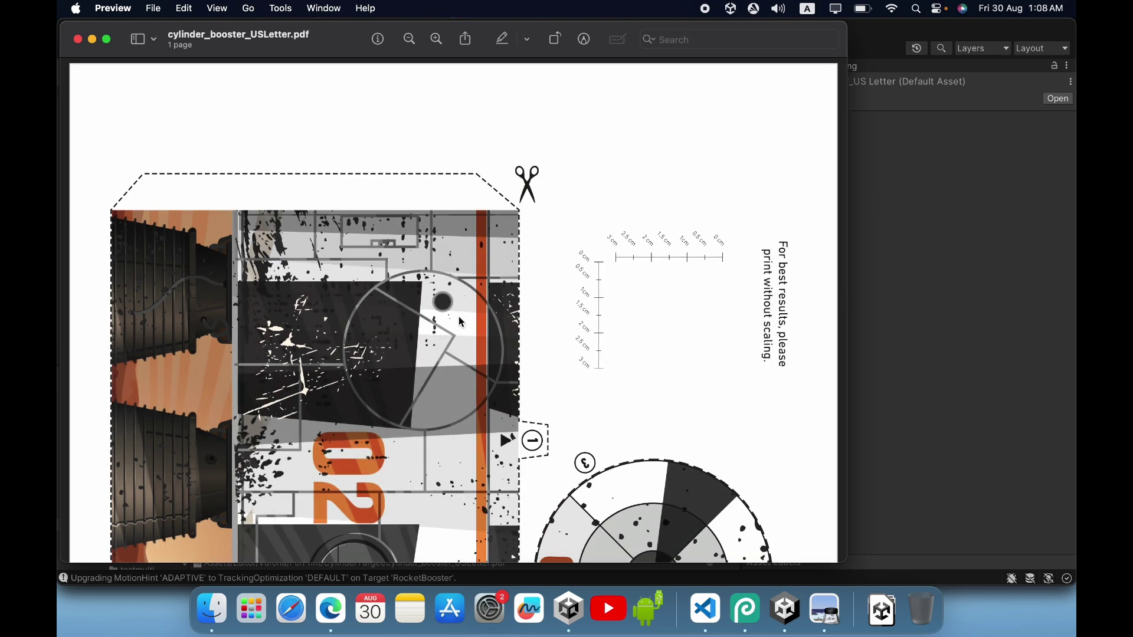
# Scroll through the cylinder booster template PDF and close the Preview window
pyautogui.scroll(-15, 478, 257)
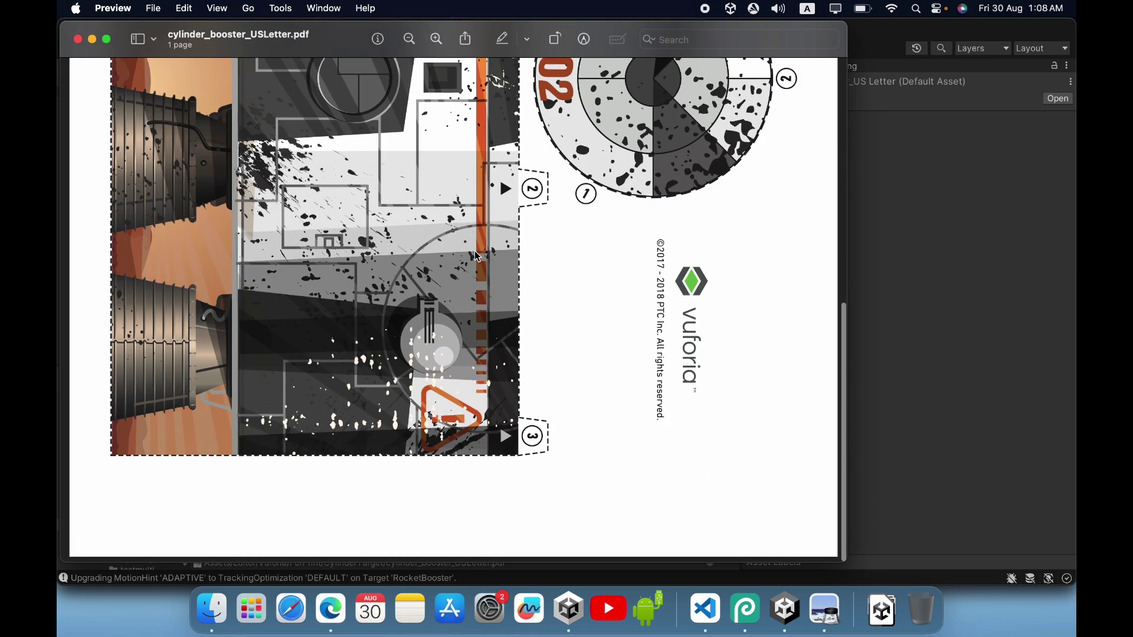
pyautogui.scroll(10, 478, 257)
pyautogui.click(78, 39)
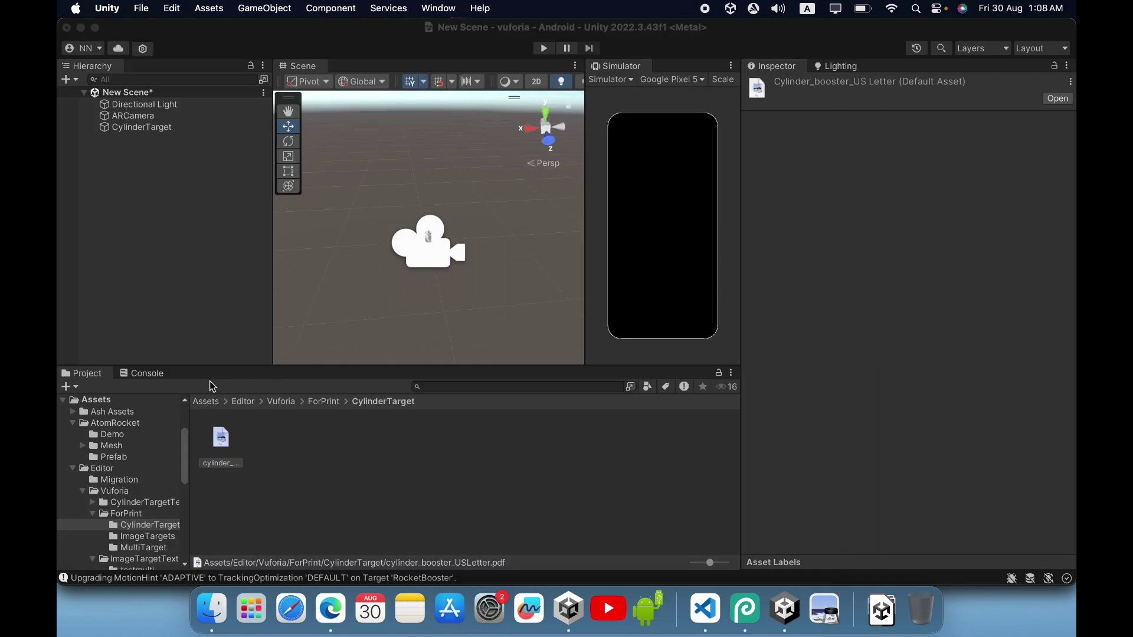
# Drag the AtomRocket prefab from Assets > AtomRocket > Prefab into the scene
pyautogui.click(206, 402)
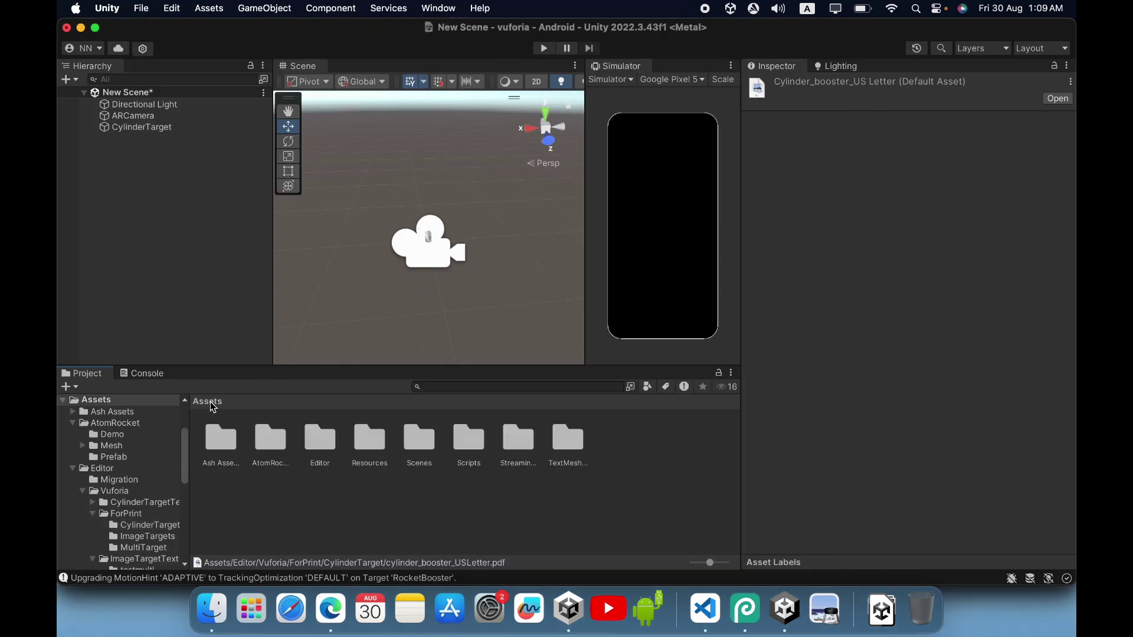
pyautogui.rightClick(142, 204)
pyautogui.click(192, 178)
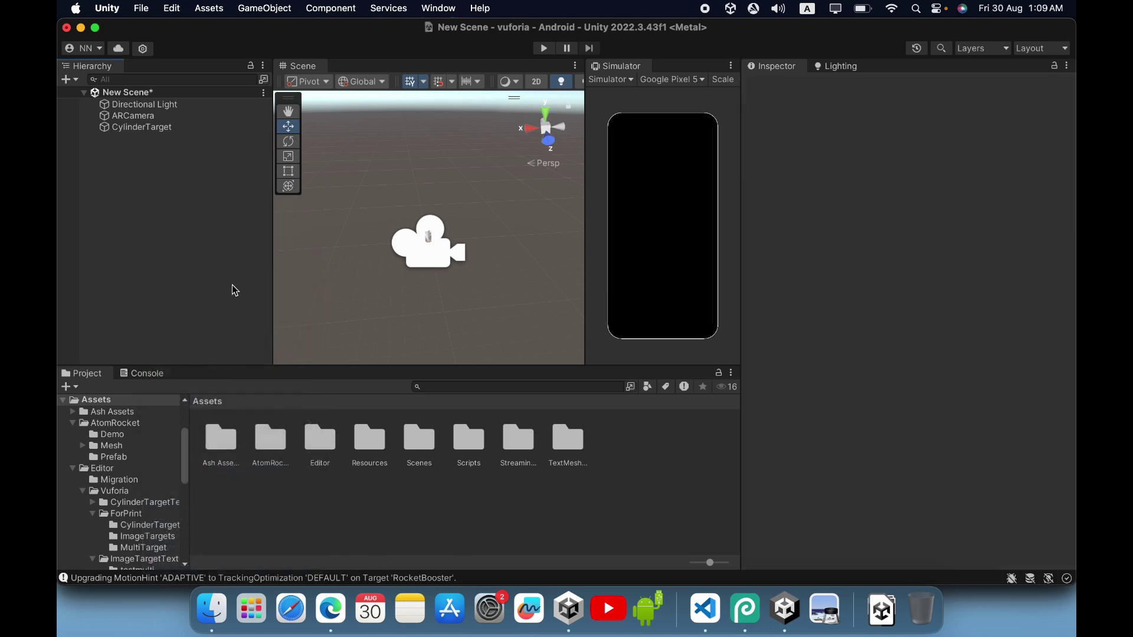
pyautogui.doubleClick(273, 455)
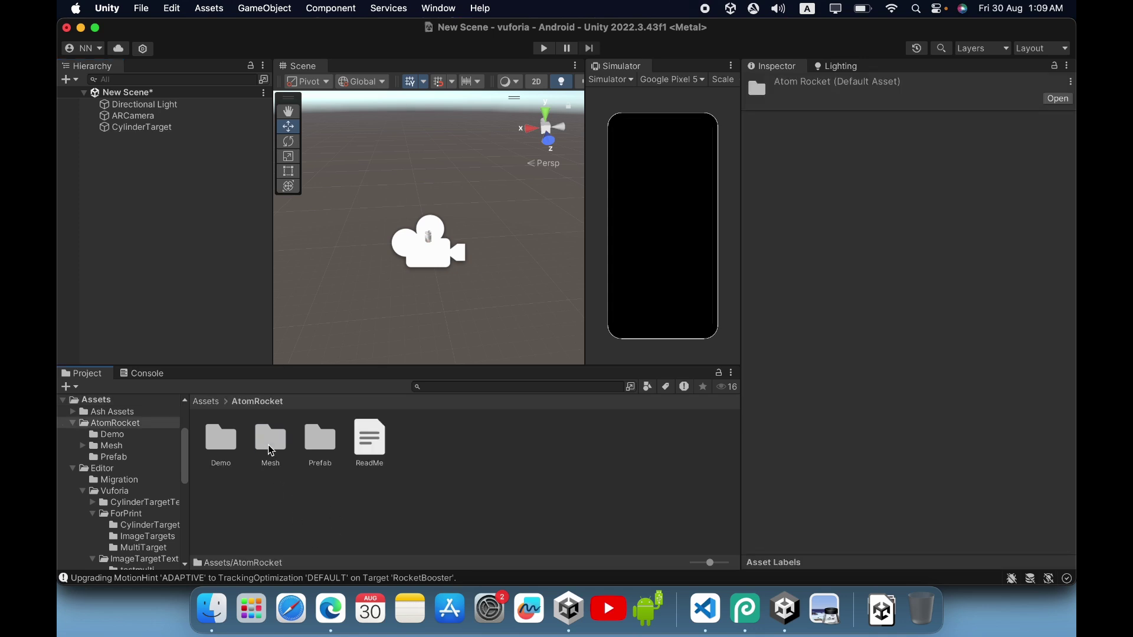
pyautogui.doubleClick(320, 442)
pyautogui.click(226, 443)
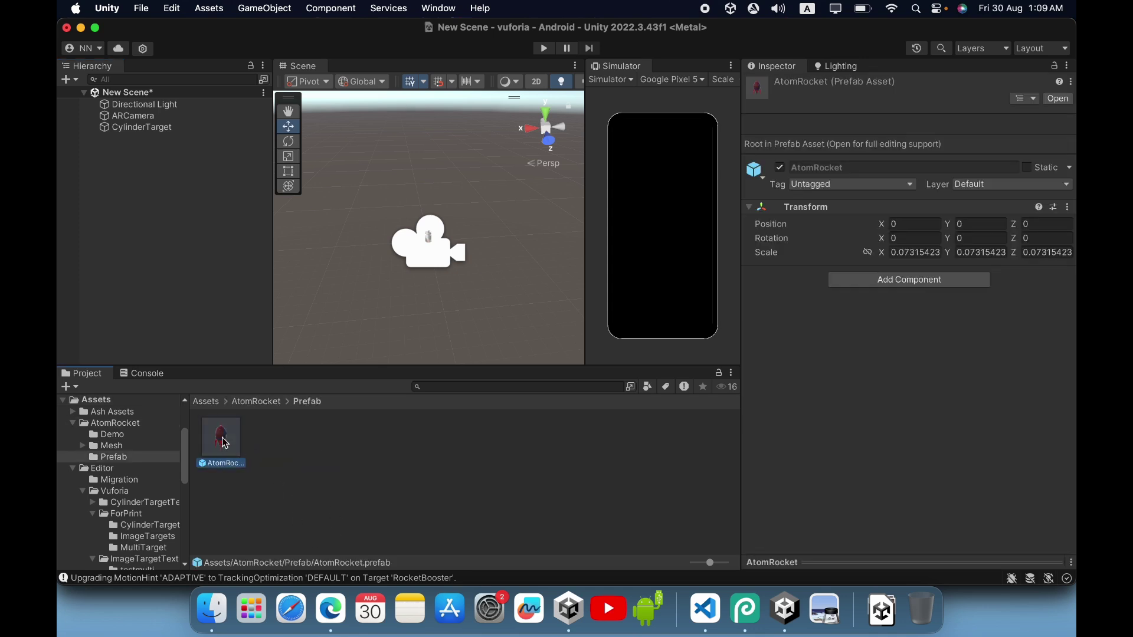
pyautogui.moveTo(224, 443); pyautogui.dragTo(426, 238)
# Raise the rocket to Y 0.062 and nudge it along Z to about -0.004
pyautogui.moveTo(427, 238); pyautogui.dragTo(434, 329, button='right')
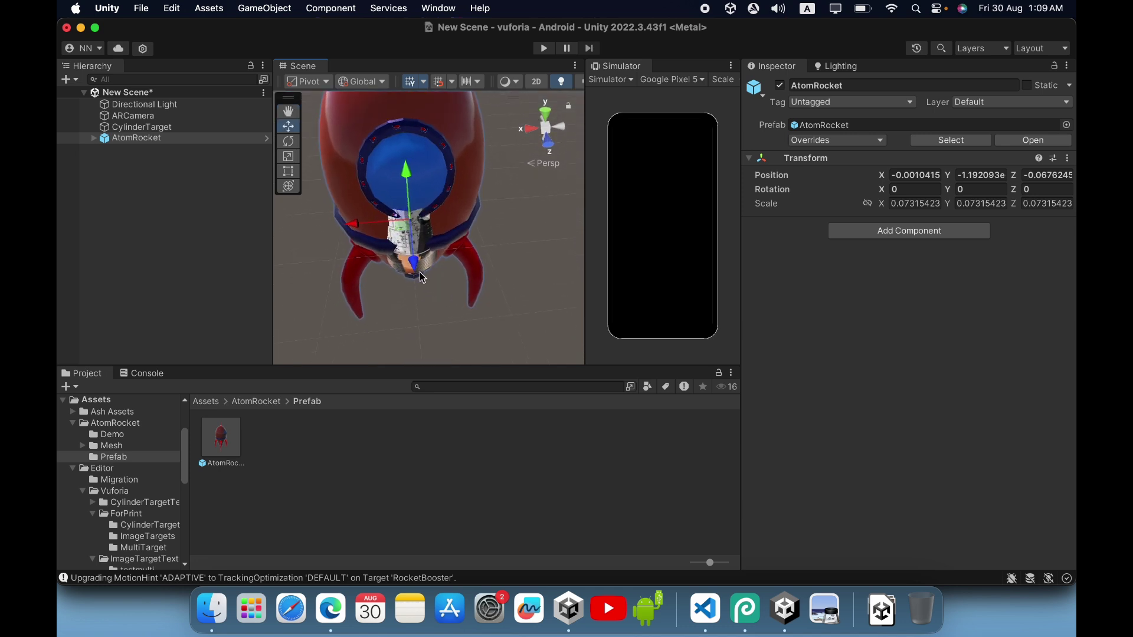
pyautogui.moveTo(416, 272); pyautogui.dragTo(416, 124, button='right')
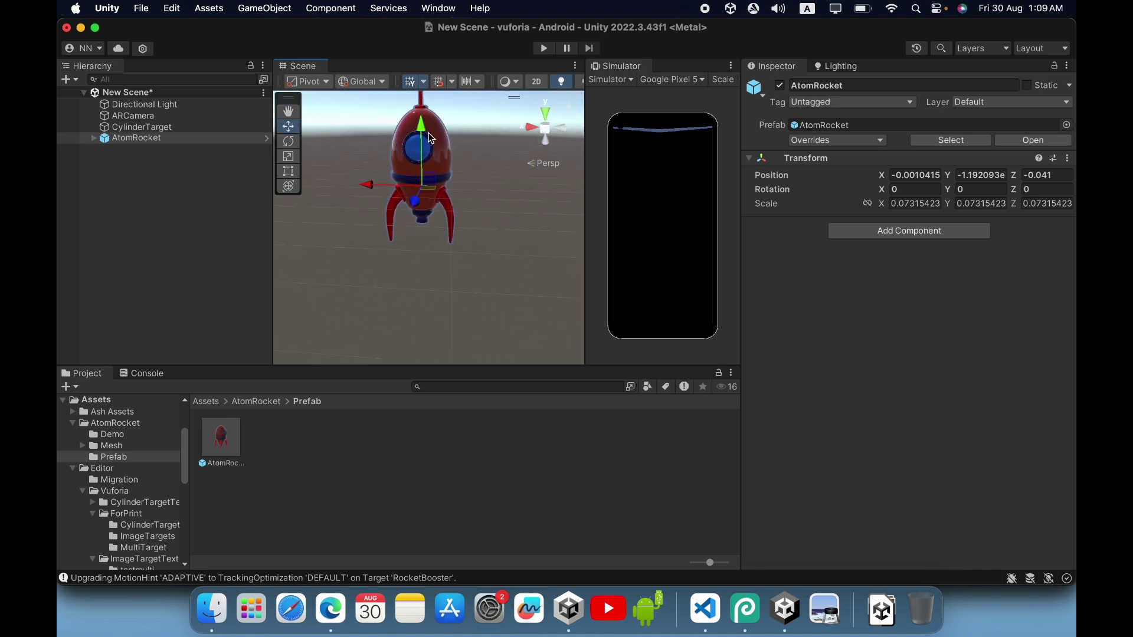
pyautogui.moveTo(423, 131); pyautogui.dragTo(422, 113)
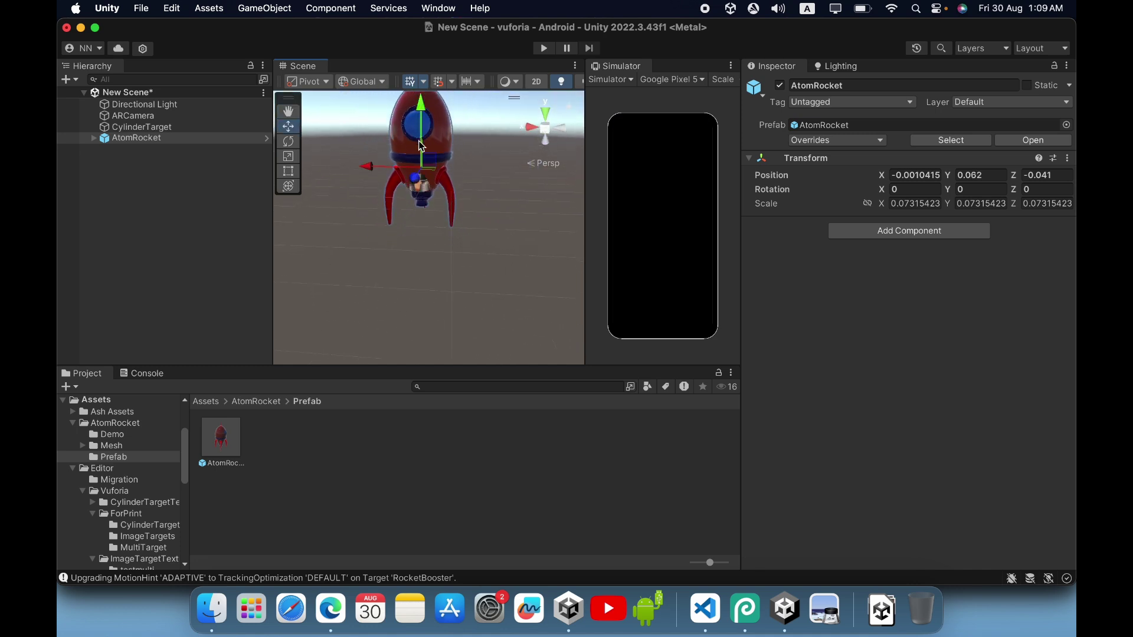
pyautogui.moveTo(418, 181); pyautogui.dragTo(418, 185)
pyautogui.moveTo(446, 232); pyautogui.dragTo(210, 278, button='right')
pyautogui.moveTo(400, 207)
pyautogui.mouseDown()
pyautogui.moveTo(430, 207)
pyautogui.moveTo(399, 212)
pyautogui.mouseUp()
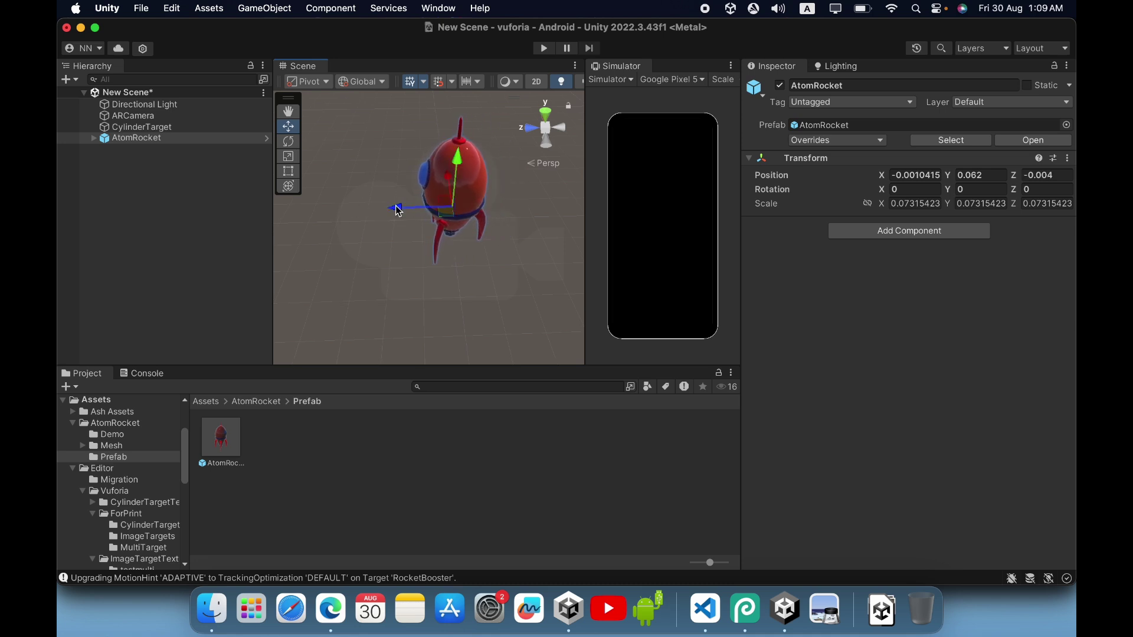
# Parent AtomRocket under CylinderTarget, reframe the view on it, and save New Scene
pyautogui.click(121, 141)
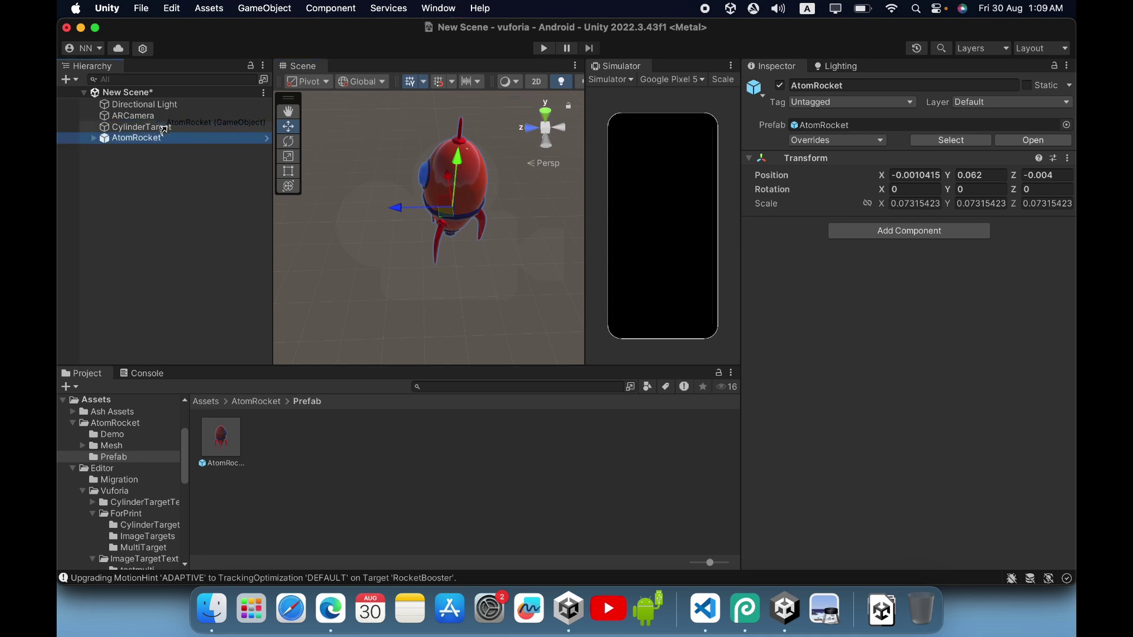
pyautogui.moveTo(164, 130); pyautogui.dragTo(165, 131)
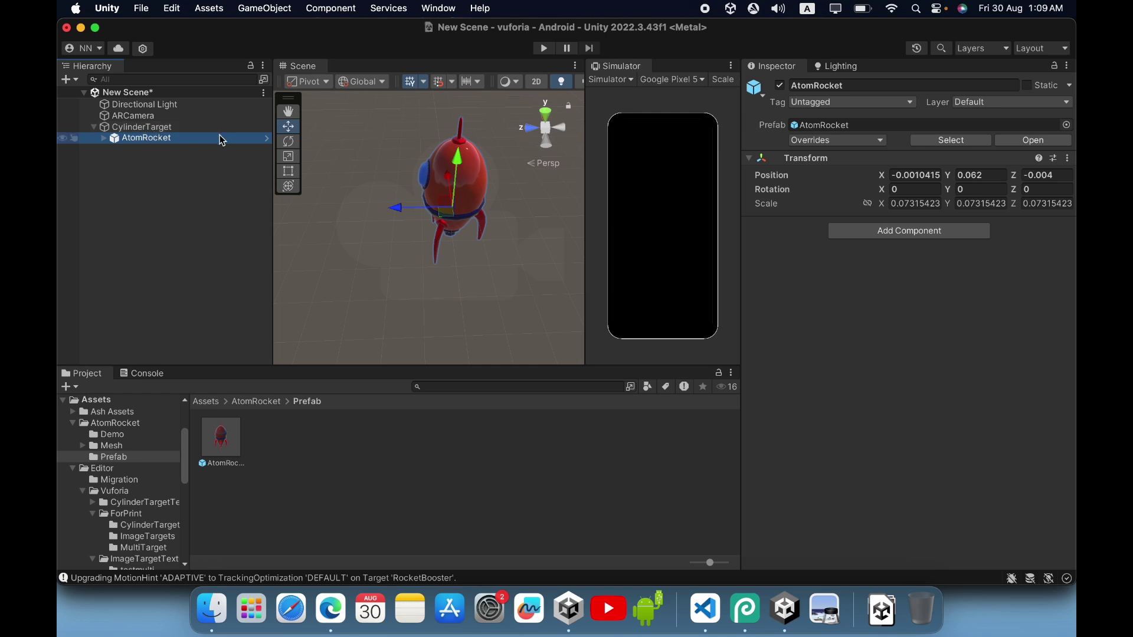
pyautogui.keyDown('alt'); pyautogui.moveTo(409, 231); pyautogui.dragTo(645, 207); pyautogui.keyUp('alt')
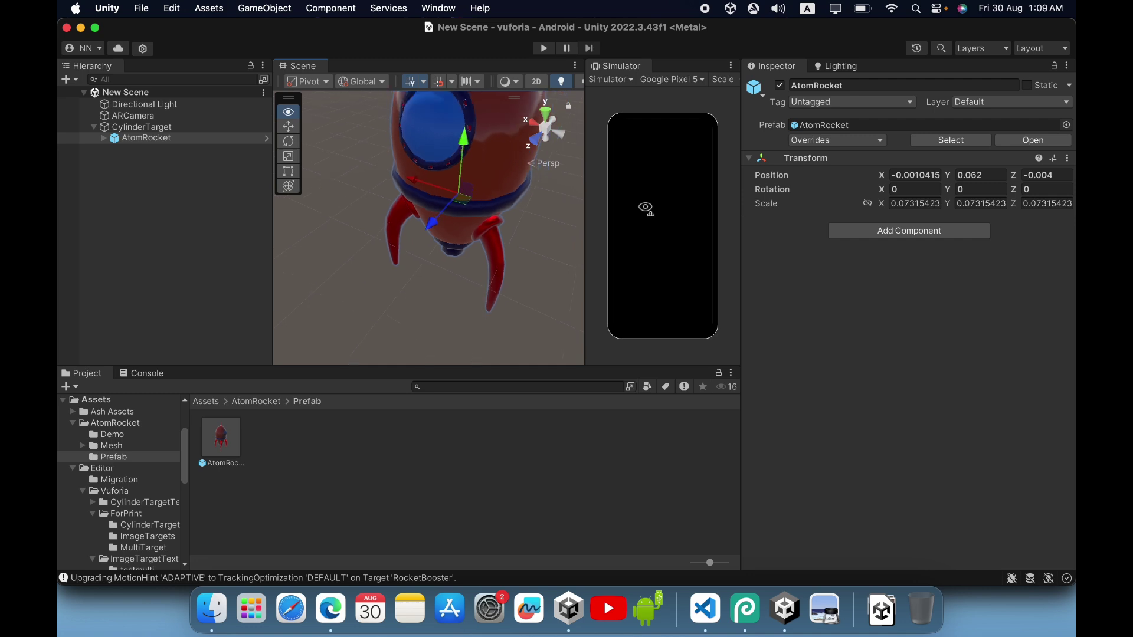
pyautogui.press('f')
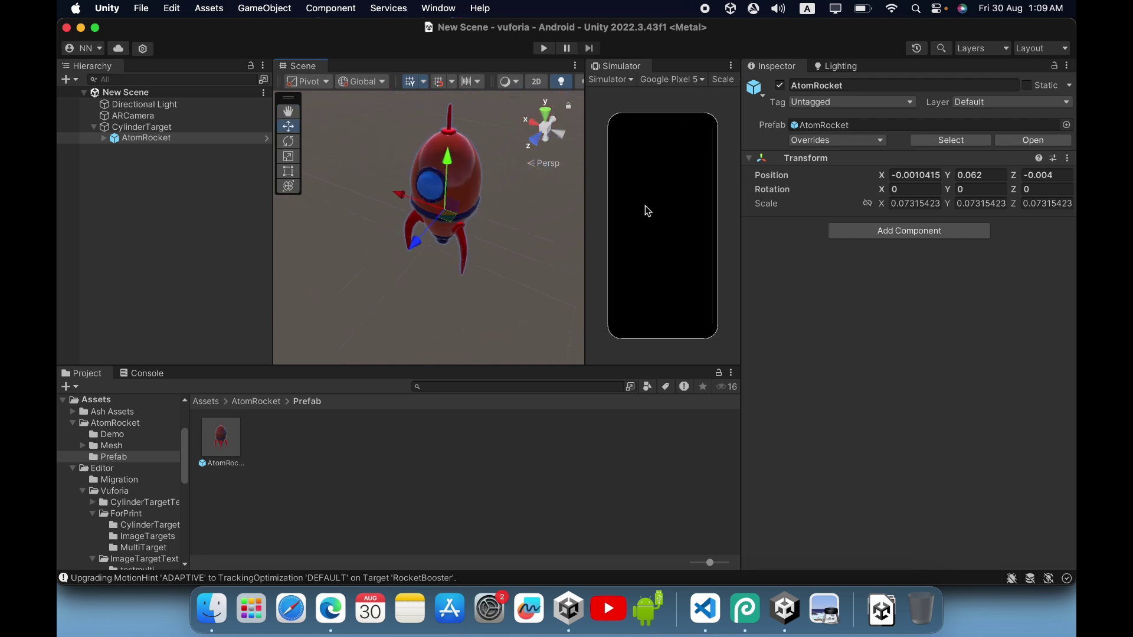
pyautogui.click(142, 8)
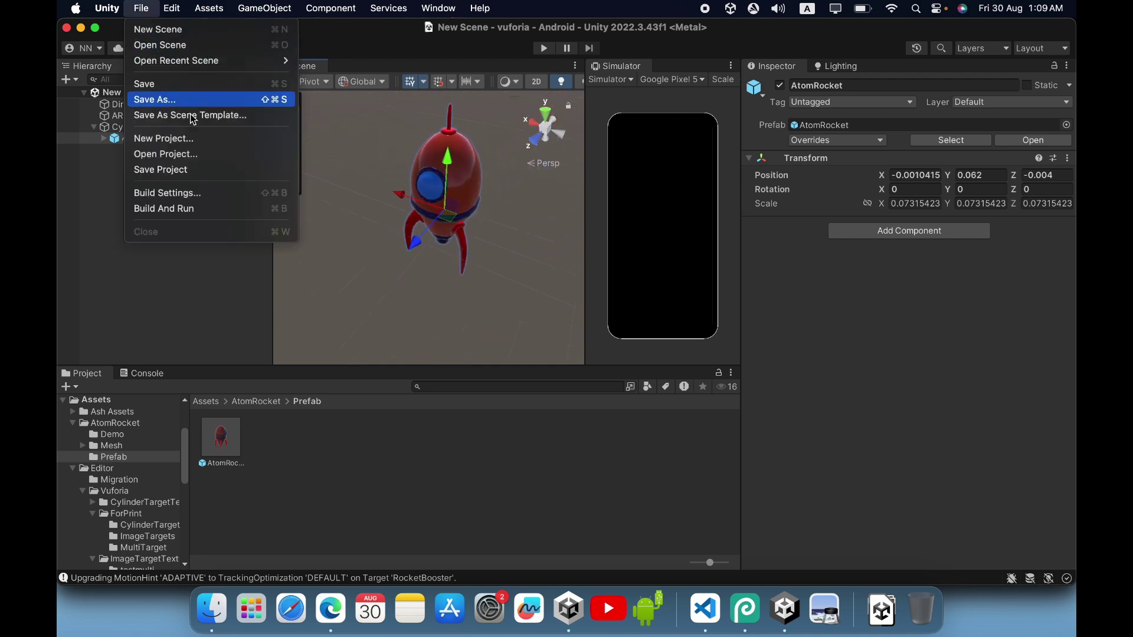
# Review the Android Player settings: IL2CPP backend, .NET Standard 2.1, ARM64 architecture only
pyautogui.click(191, 193)
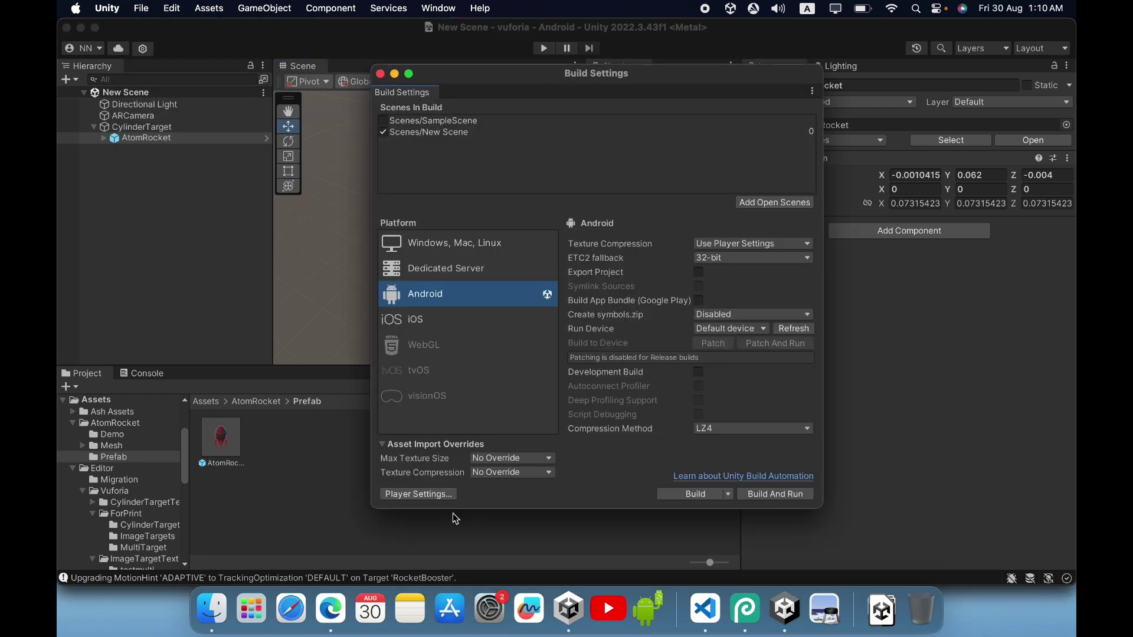
pyautogui.click(439, 501)
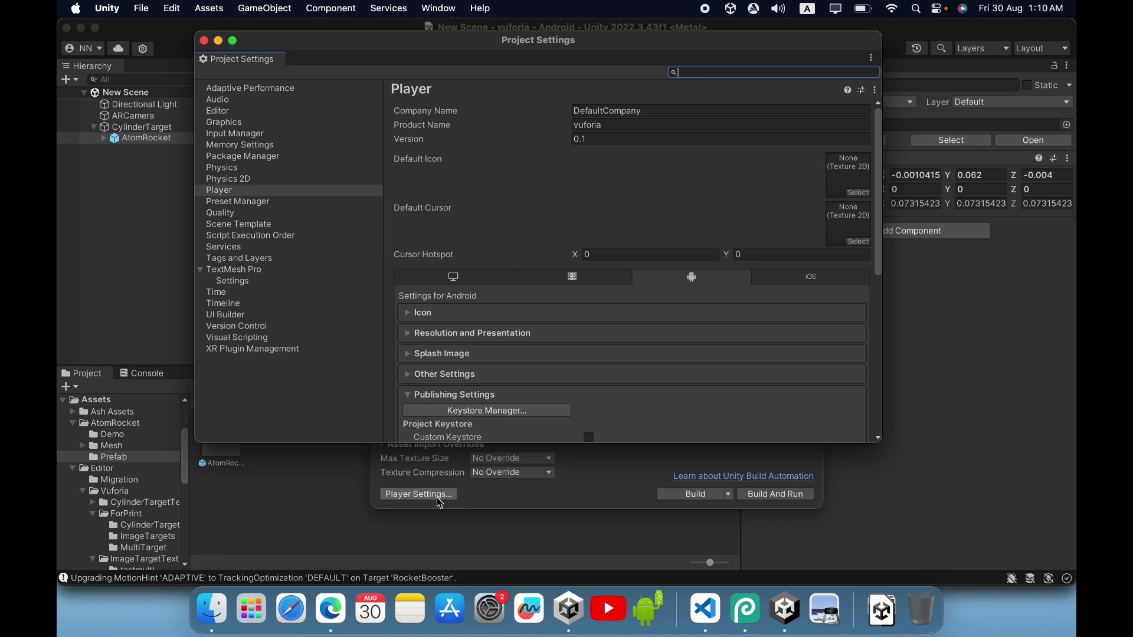
pyautogui.scroll(-2, 539, 369)
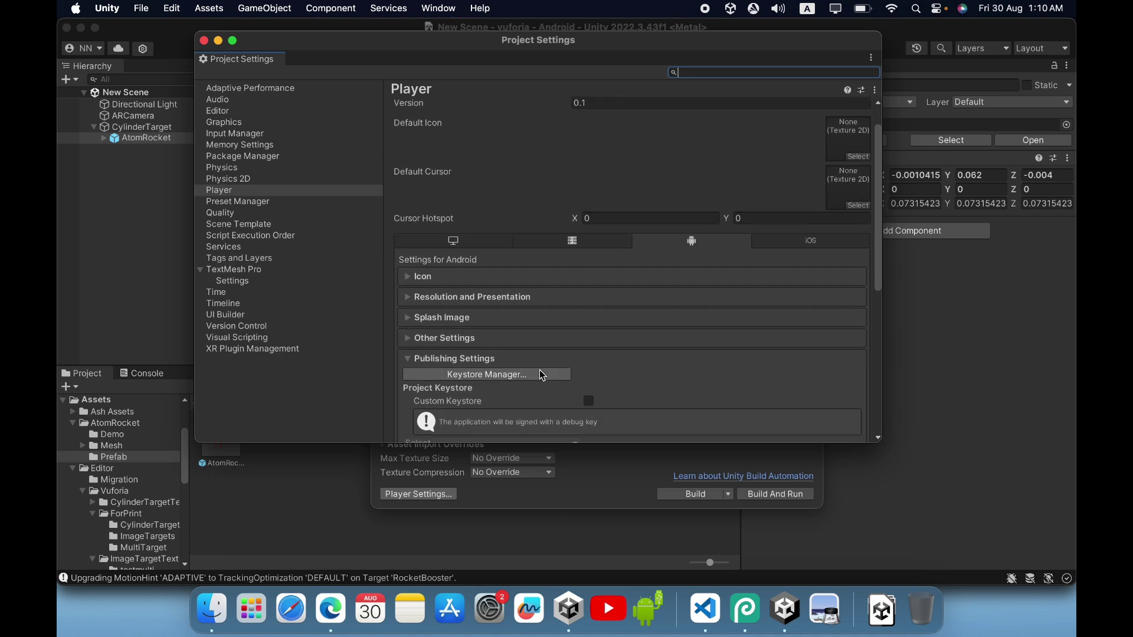
pyautogui.click(413, 361)
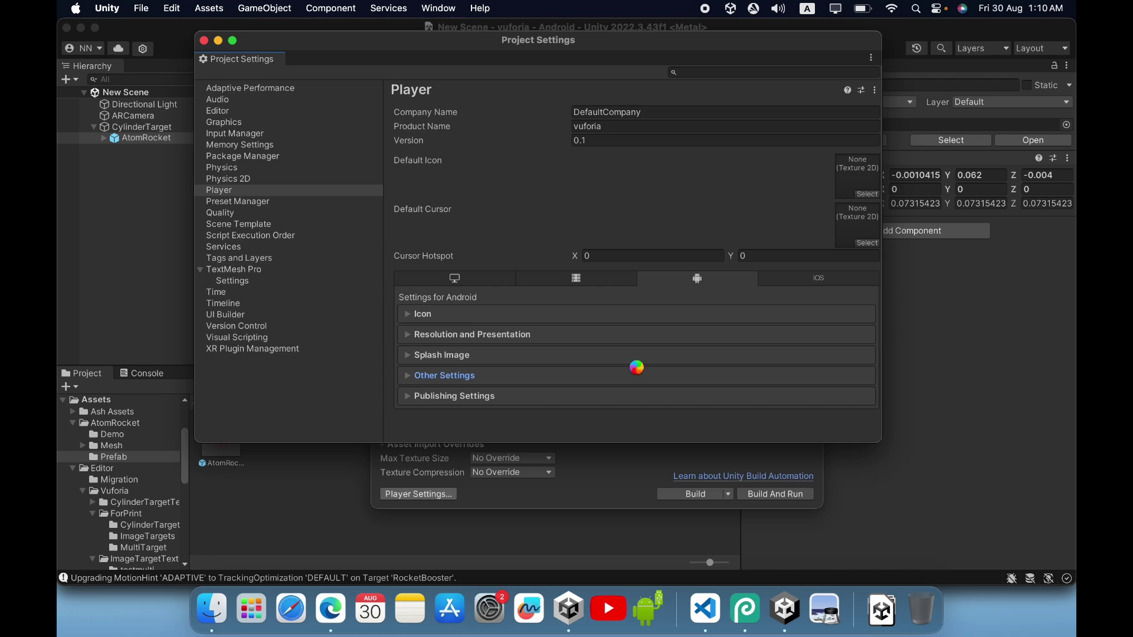
pyautogui.scroll(-10, 636, 367)
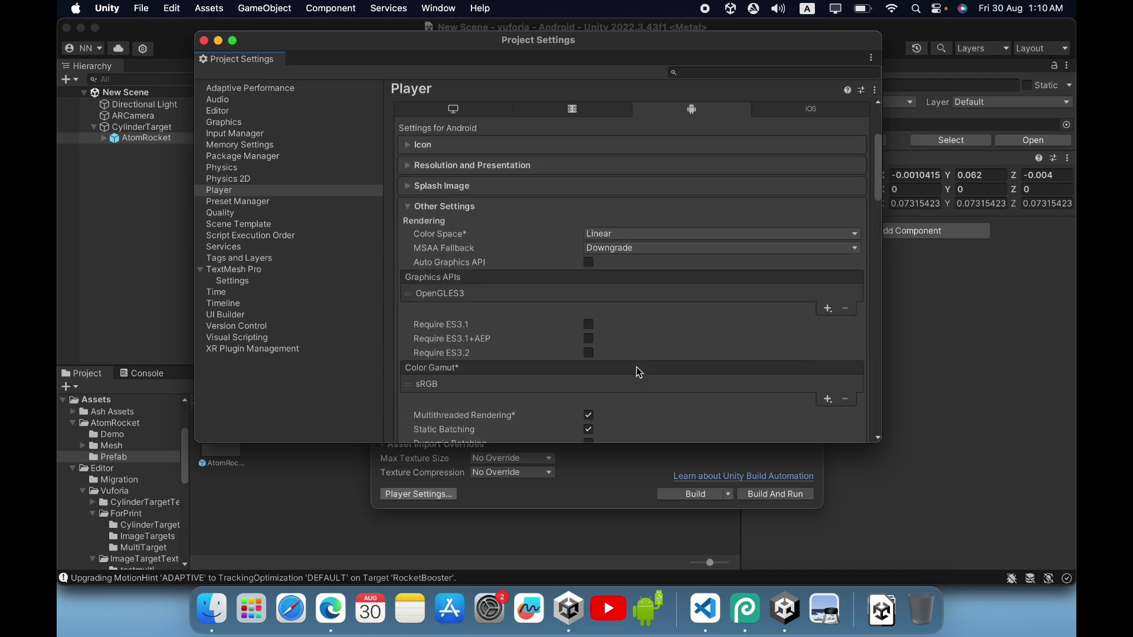
pyautogui.scroll(-3, 637, 368)
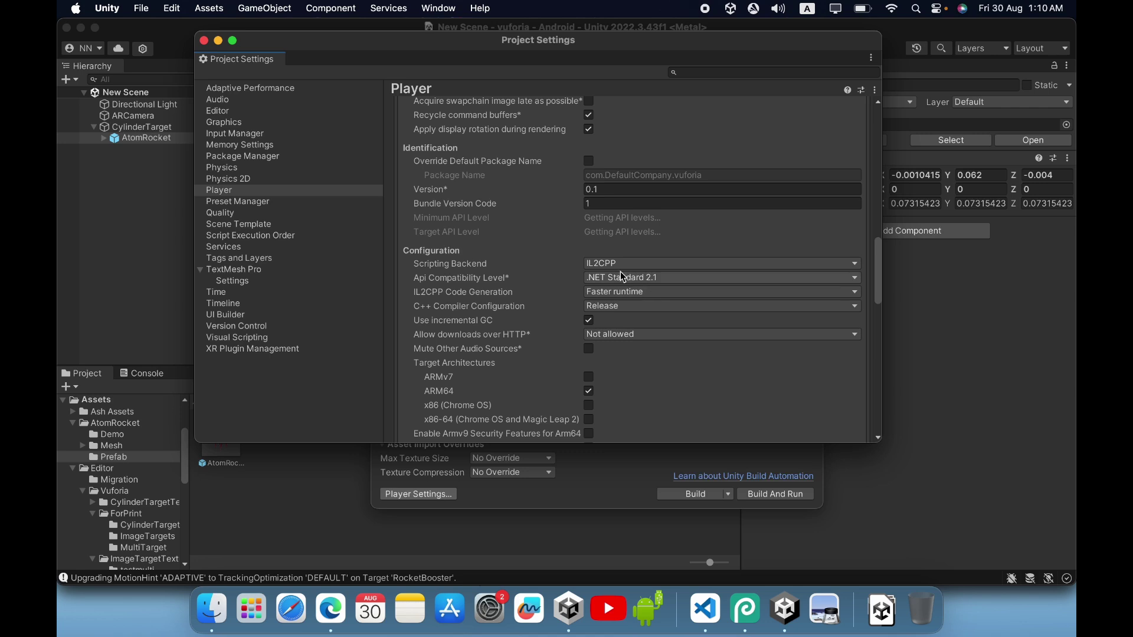
pyautogui.scroll(-3, 646, 358)
pyautogui.scroll(-2, 646, 358)
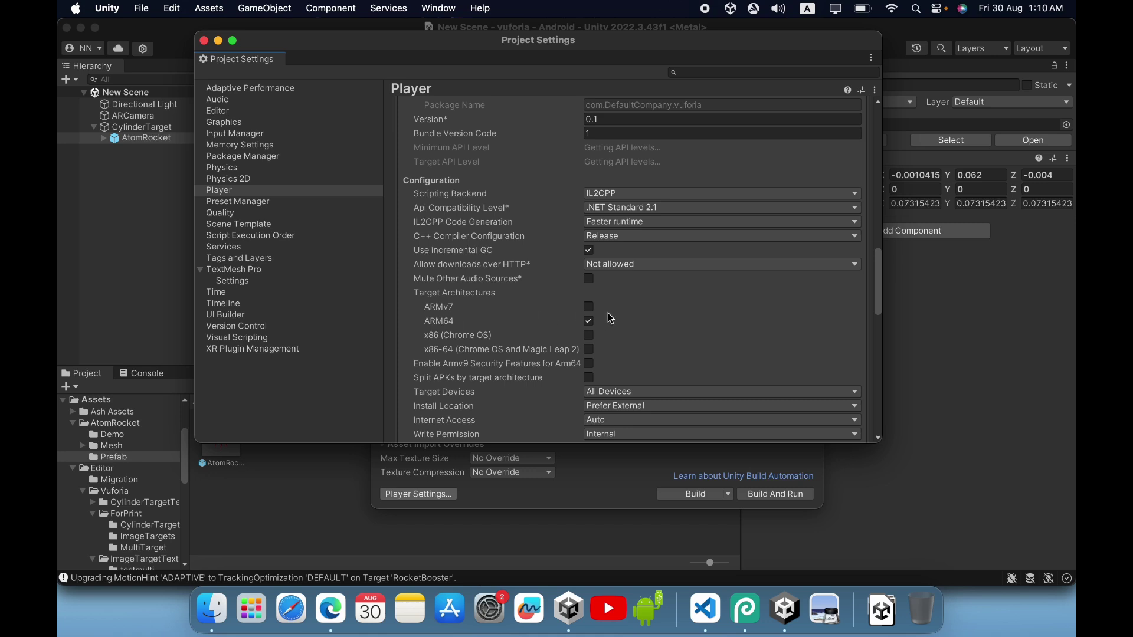
pyautogui.scroll(5, 607, 313)
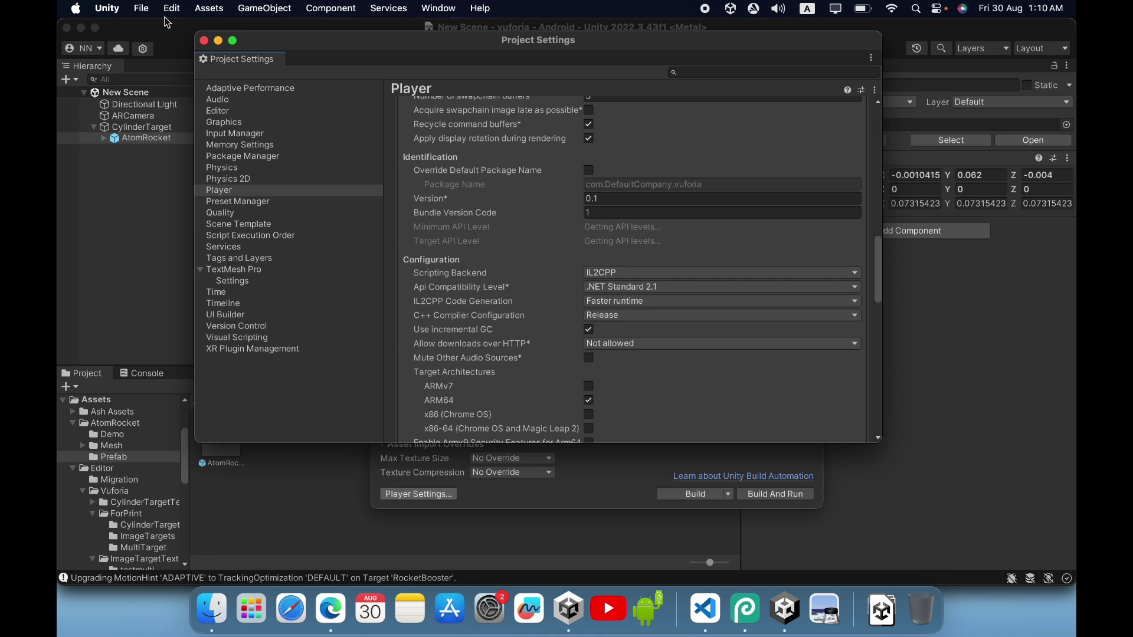
# Build the Android app as vuforia.apk on the Desktop, replacing the existing copy
pyautogui.click(204, 41)
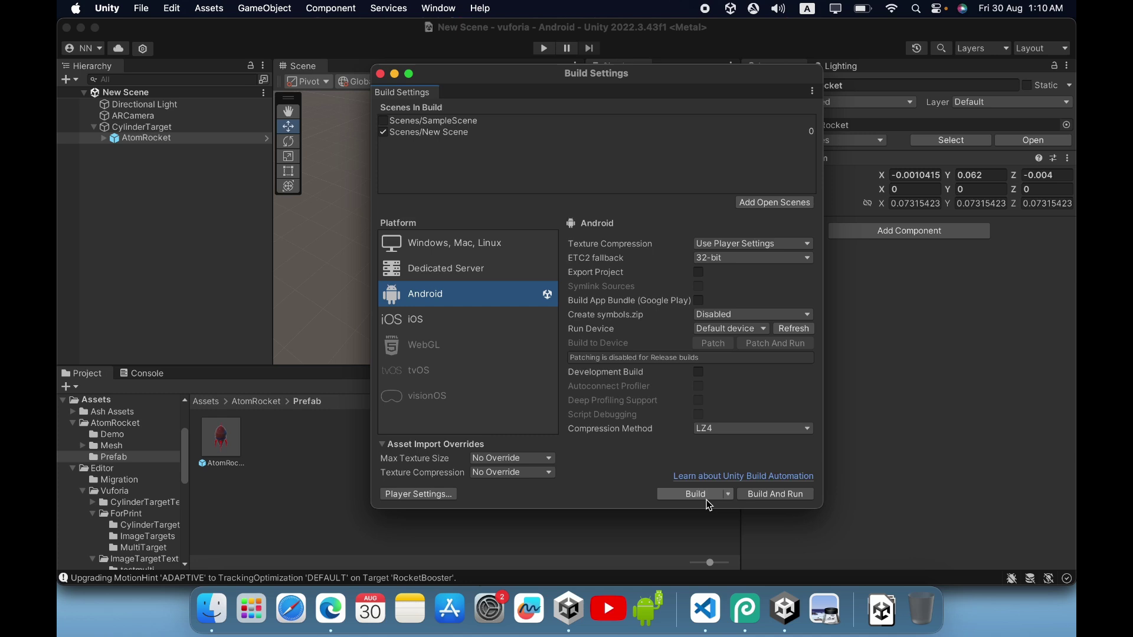
pyautogui.click(689, 497)
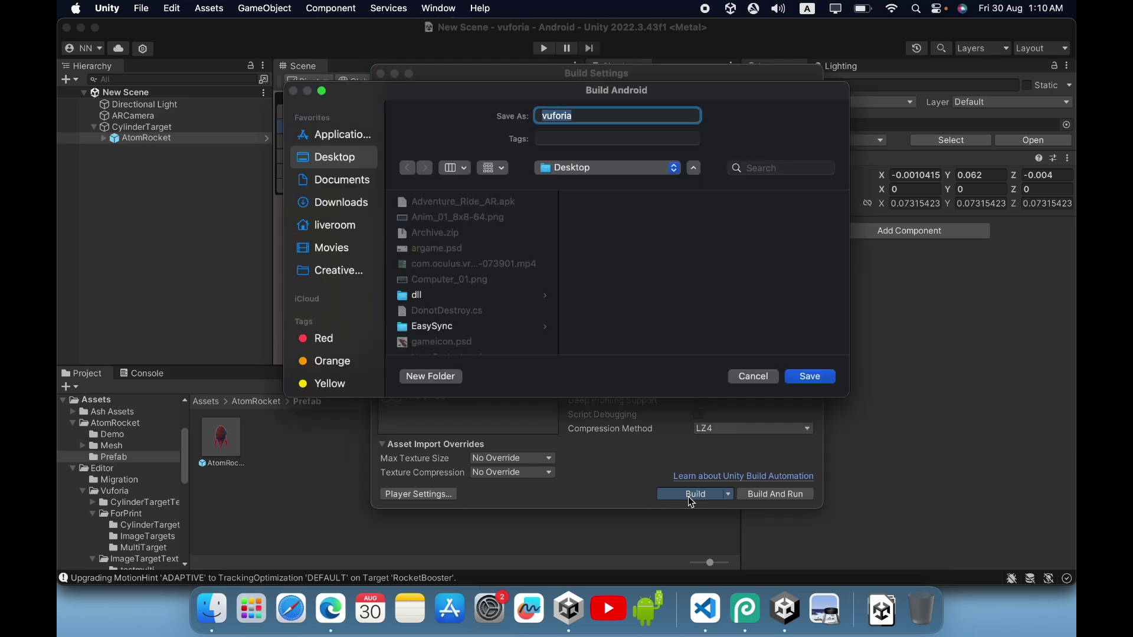
pyautogui.click(800, 378)
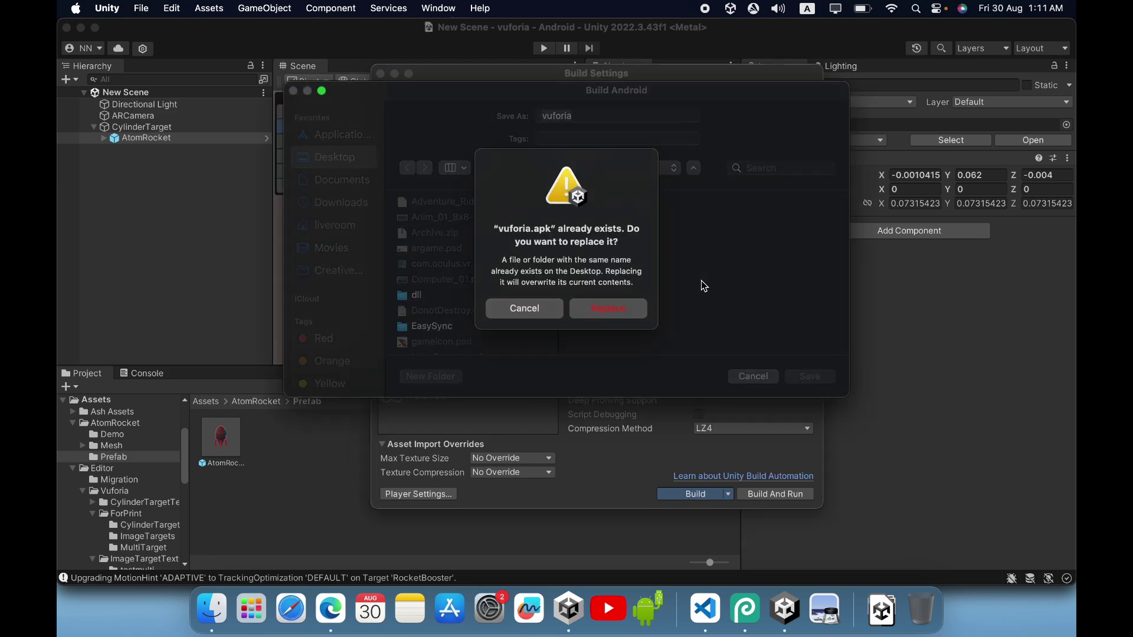
pyautogui.click(623, 315)
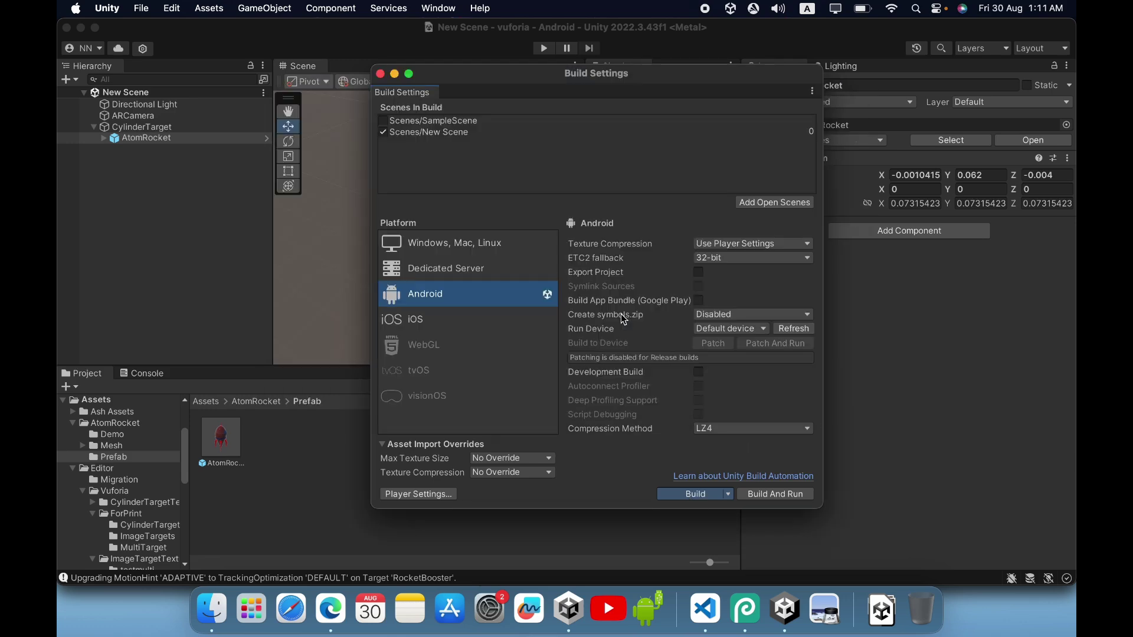